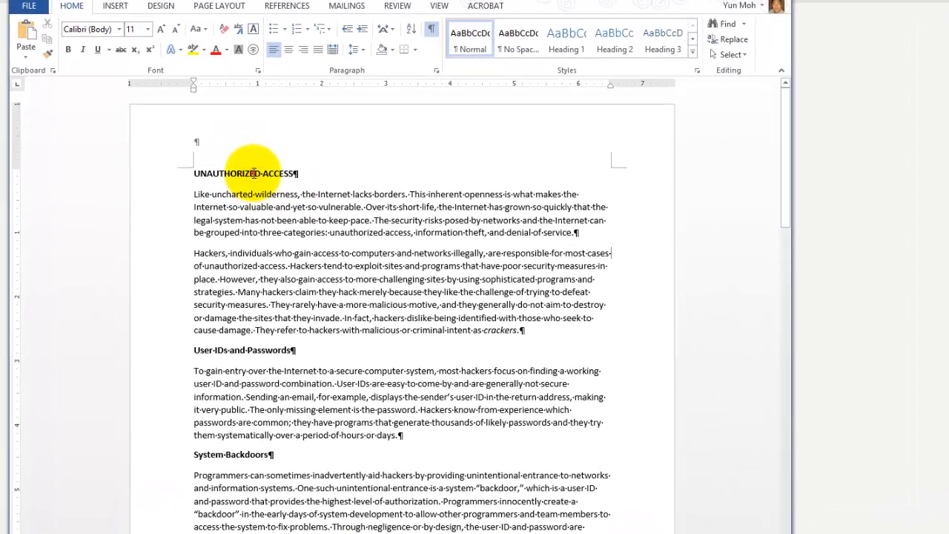
- Apply the Heading 1 style to the UNAUTHORIZED ACCESS heading at the start of the document
left_click(252, 173)
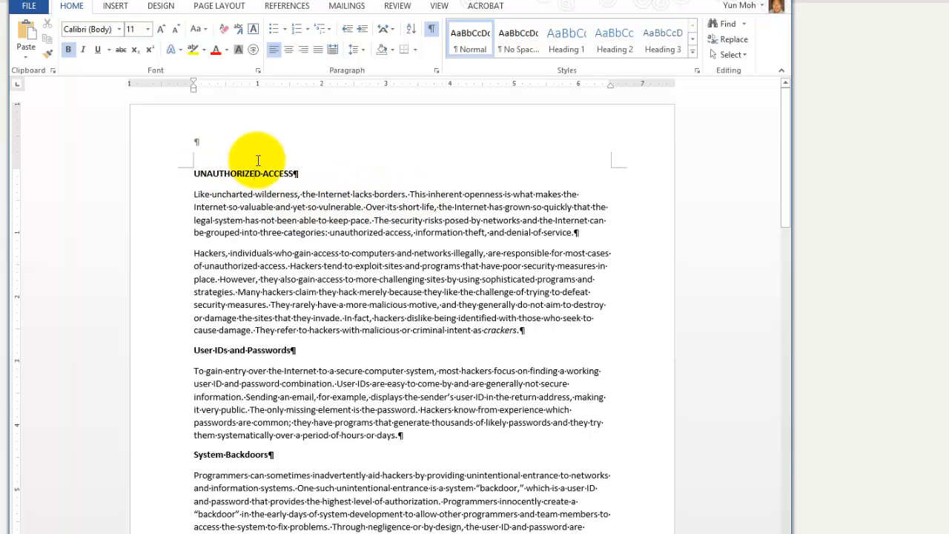
mouse_move(276, 171)
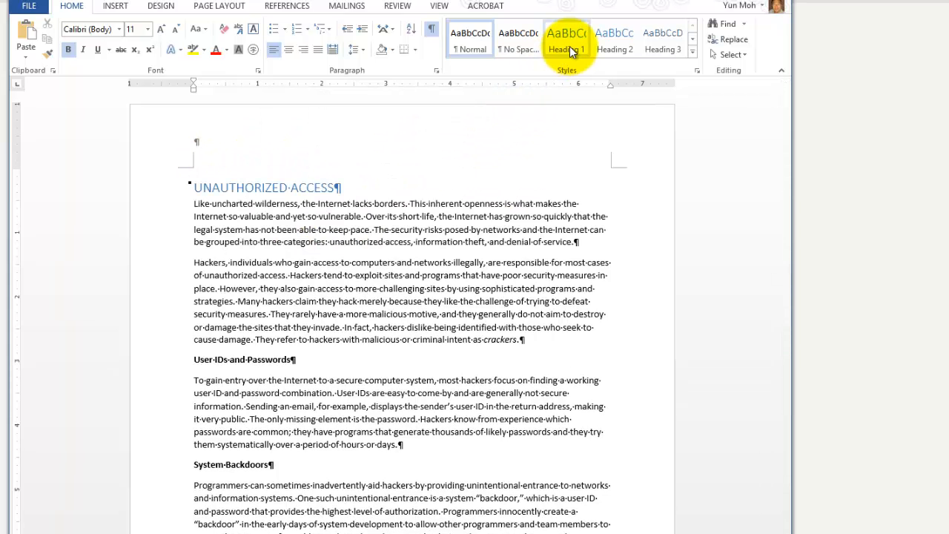
left_click(570, 48)
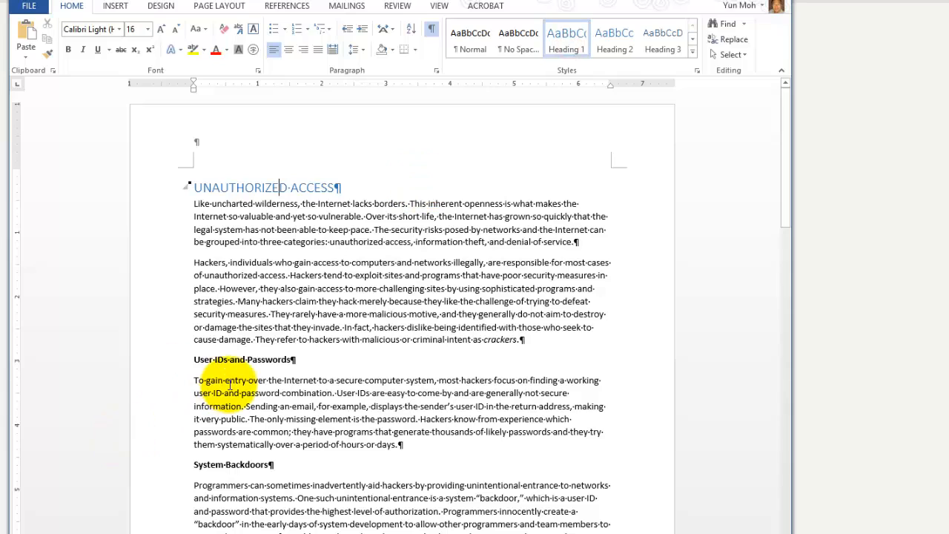
- Apply the Heading 2 style to the User IDs and Passwords and System Backdoors side headings
left_click(252, 359)
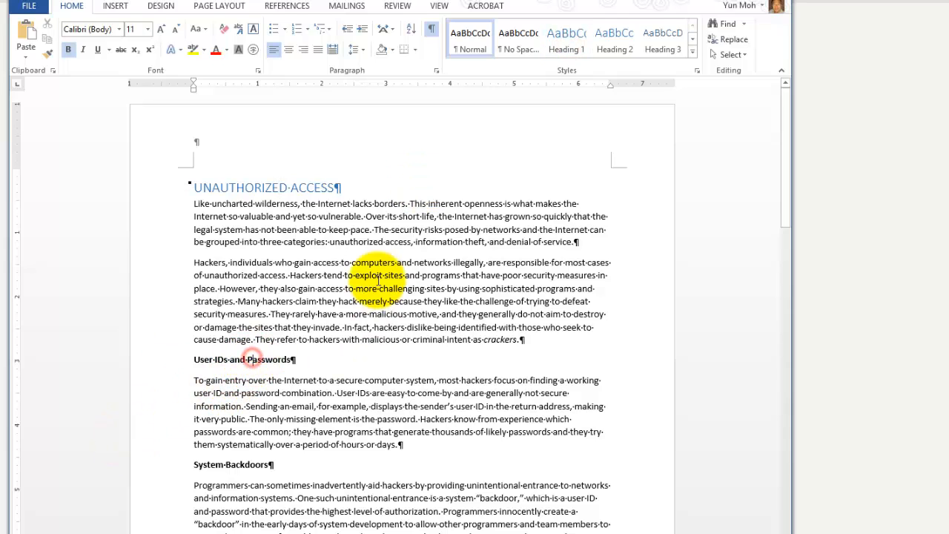
left_click(614, 43)
left_click(250, 461)
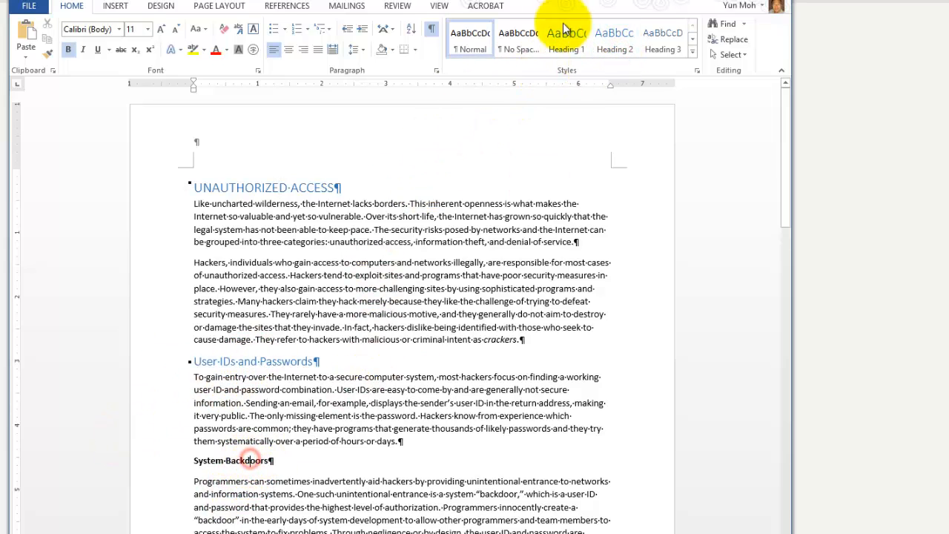
left_click(608, 35)
- Format the Spoofing and Spyware side headings with the Heading 2 style
scroll(430, 356, "down", 6)
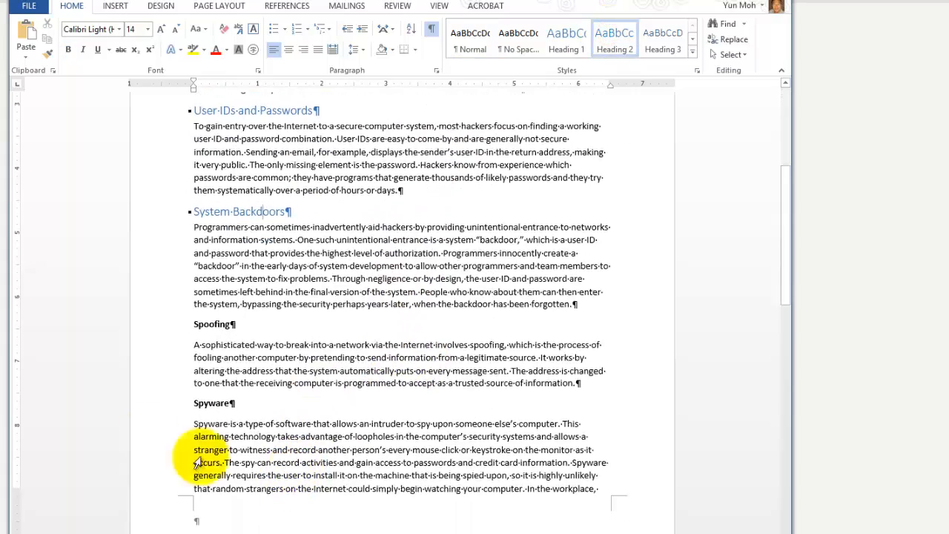
left_click(222, 324)
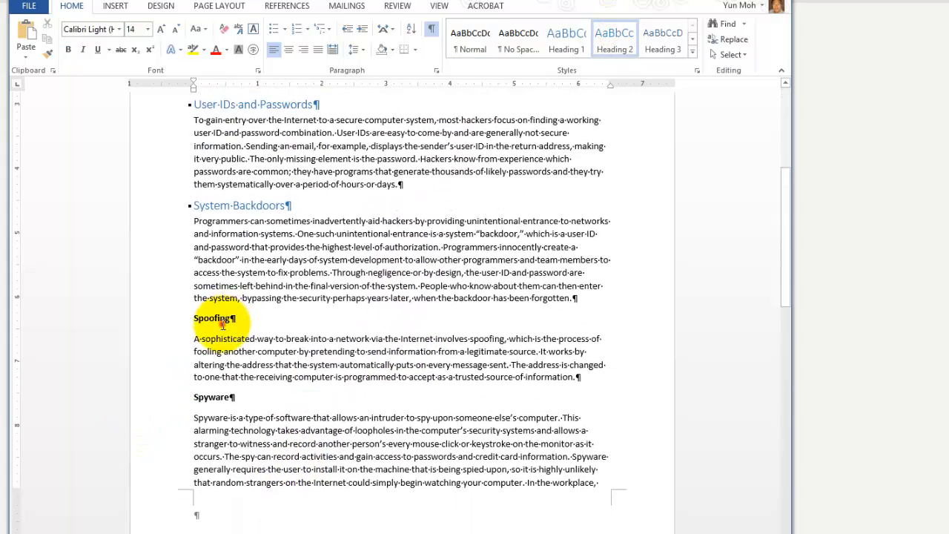
left_click(615, 48)
left_click(214, 393)
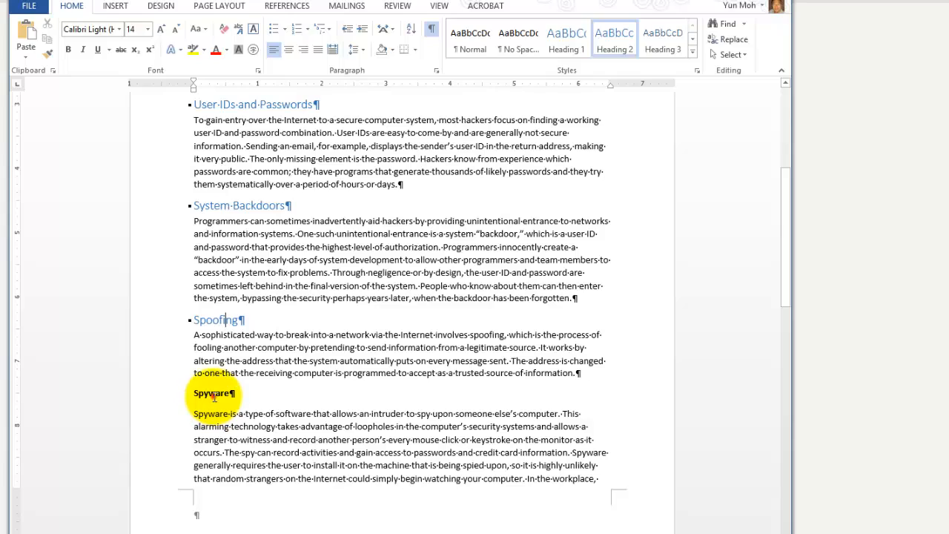
left_click(617, 42)
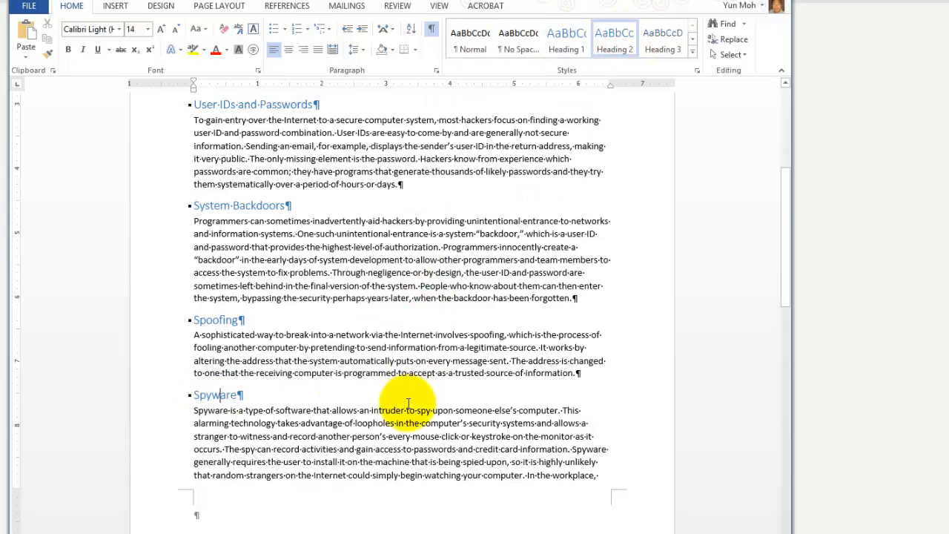
- Apply the Heading 2 style to the INFORMATION THEFT heading on the second page
scroll(401, 404, "down", 6)
scroll(332, 439, "down", 1)
left_click(274, 356)
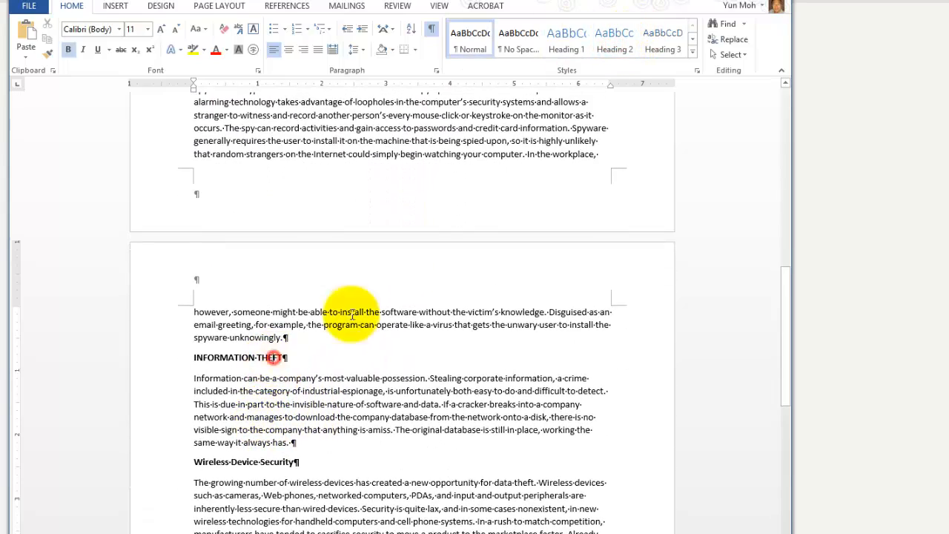
left_click(608, 51)
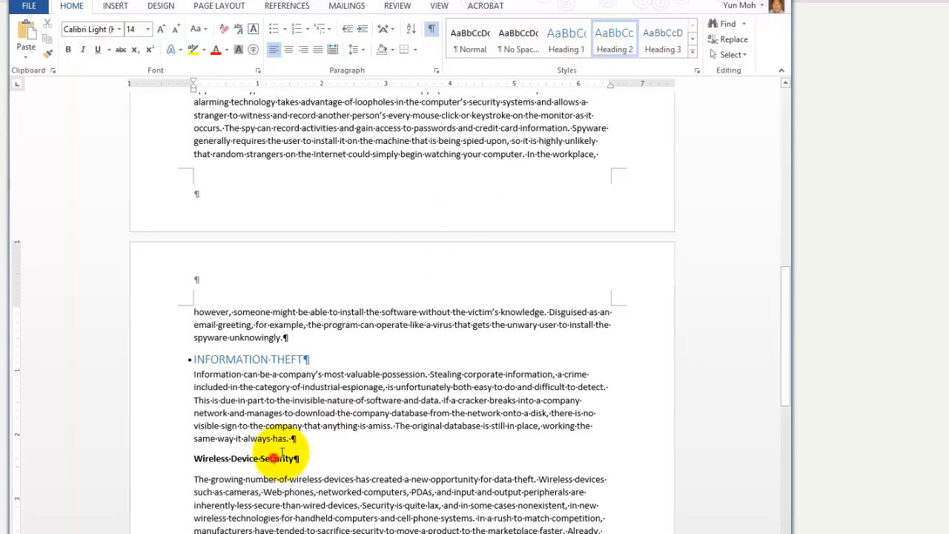
- Apply the Heading 2 style to the Wireless Device Security and Data Browsing side headings
left_click(276, 456)
left_click(622, 47)
scroll(435, 271, "down", 9)
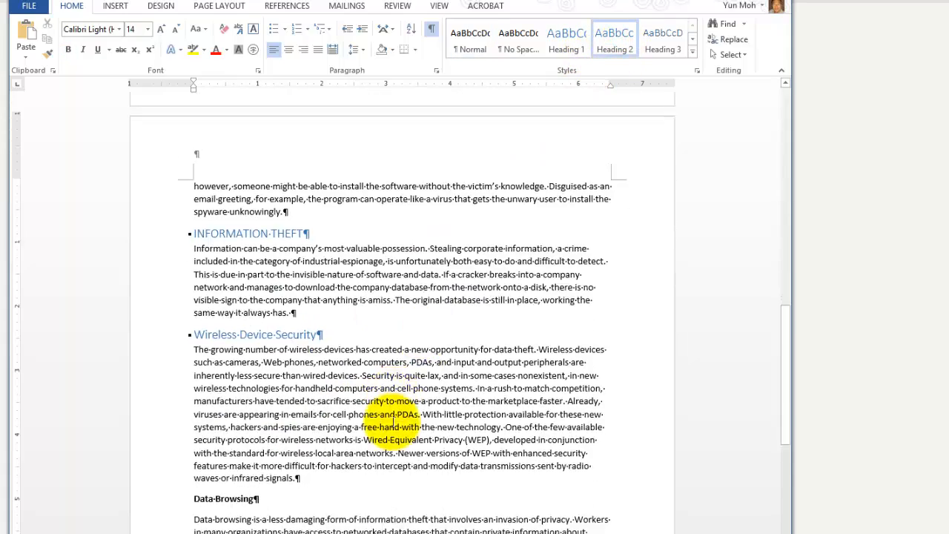
left_click(245, 212)
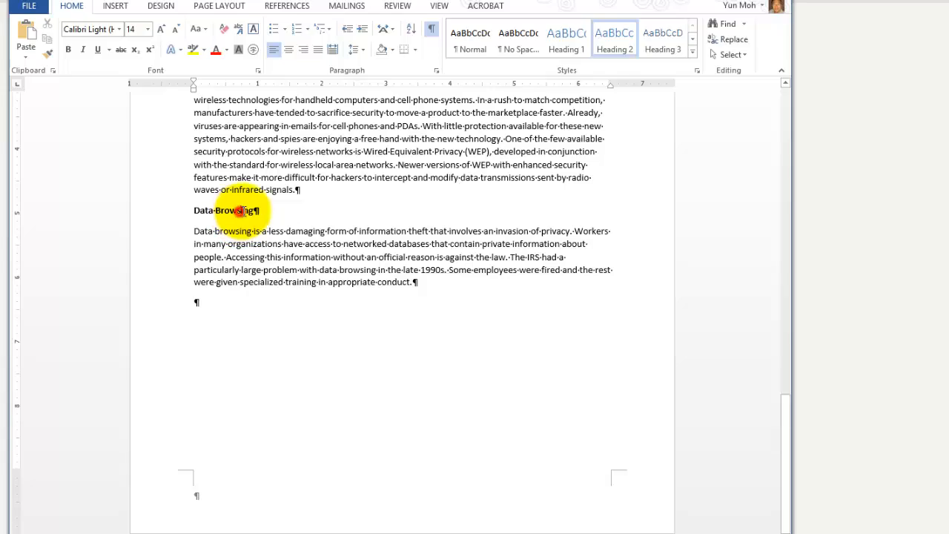
left_click(612, 48)
- Change the document's style set to the built-in Basic (Elegant) set
scroll(509, 248, "up", 4)
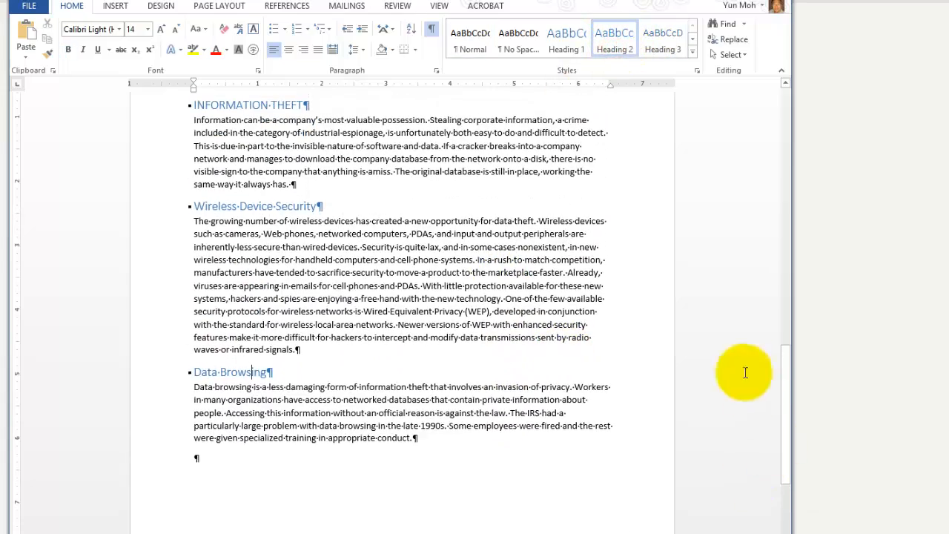
left_click_drag(785, 387, 811, 136)
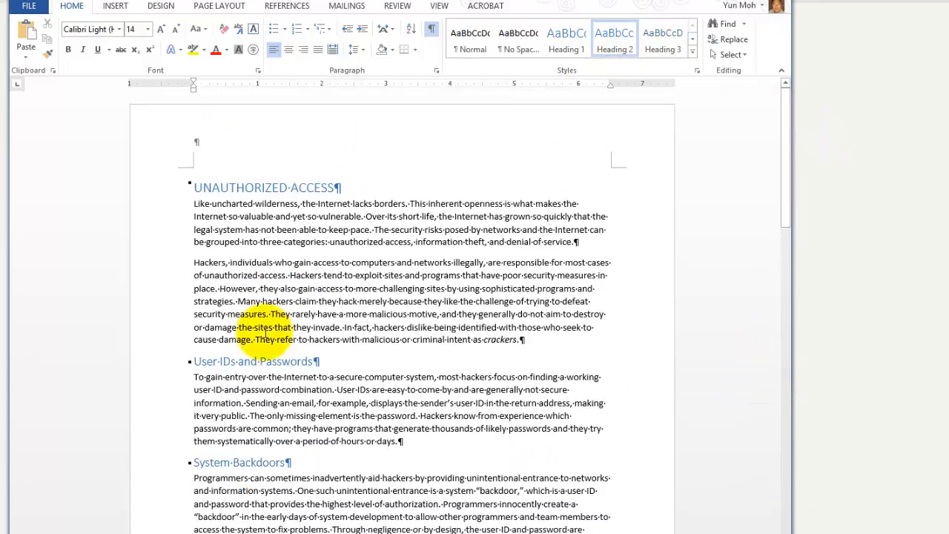
left_click(304, 242)
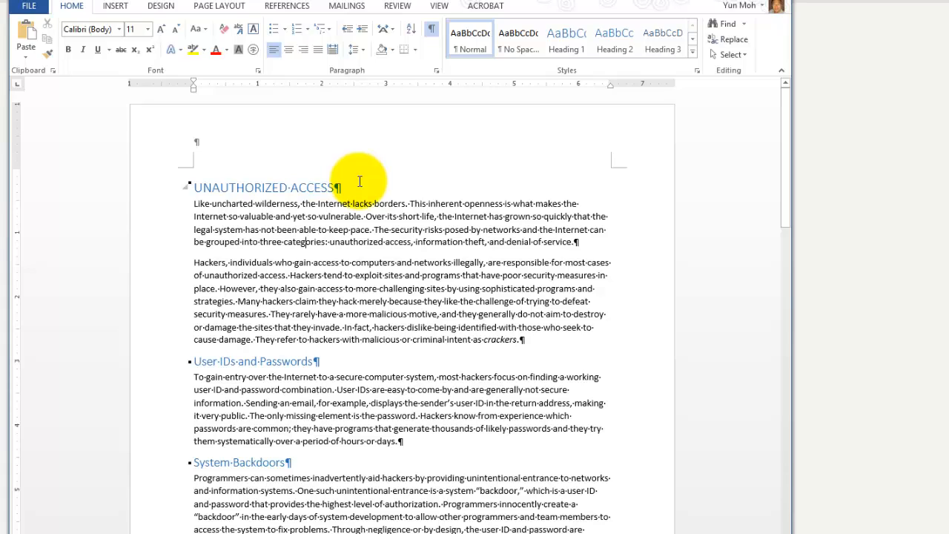
left_click(158, 7)
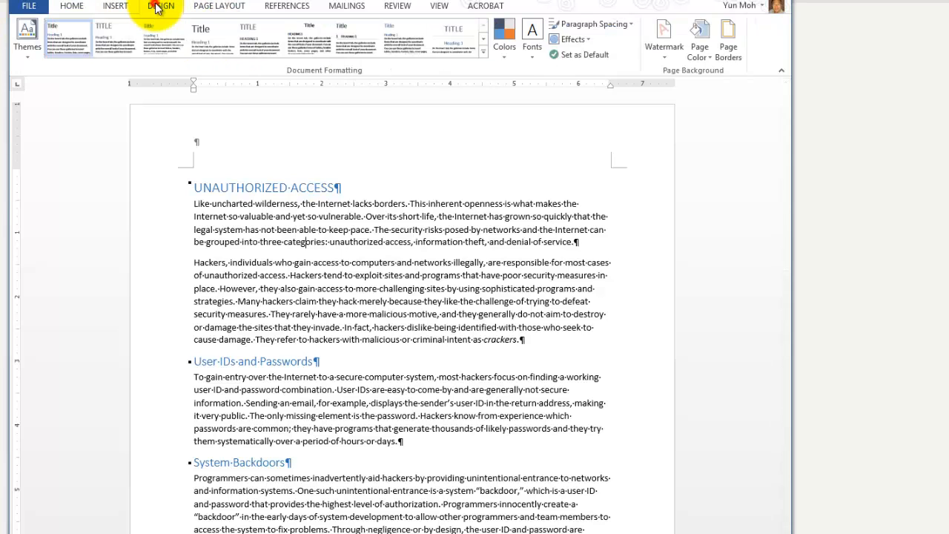
left_click(484, 56)
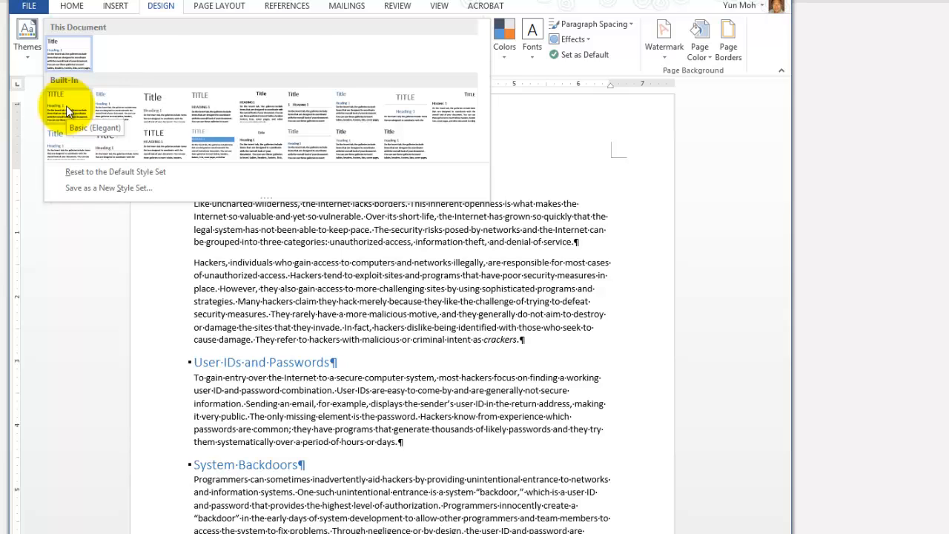
left_click(66, 105)
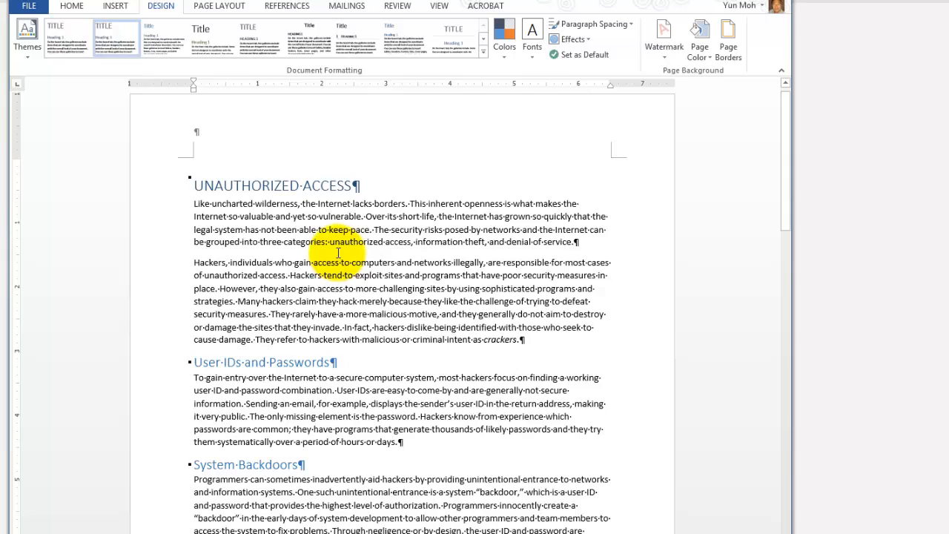
right_click(338, 254)
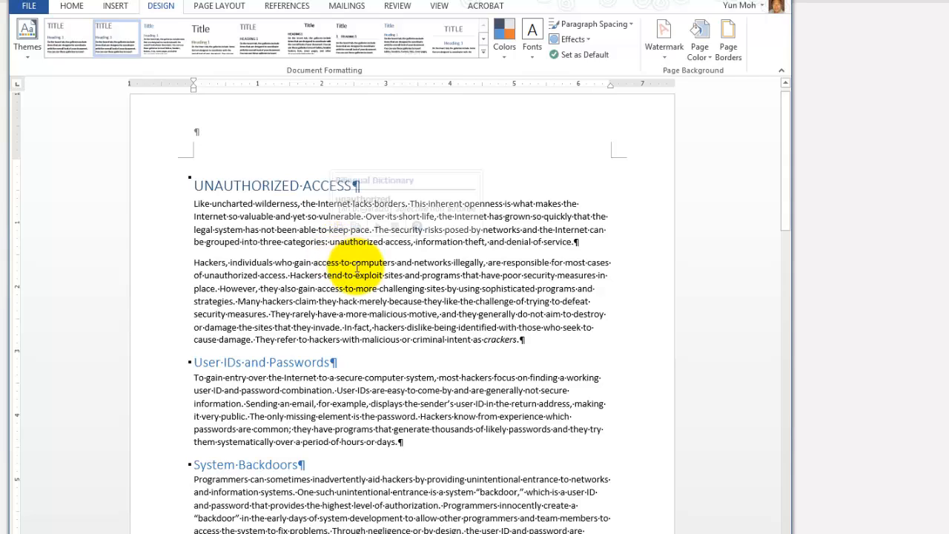
right_click(419, 301)
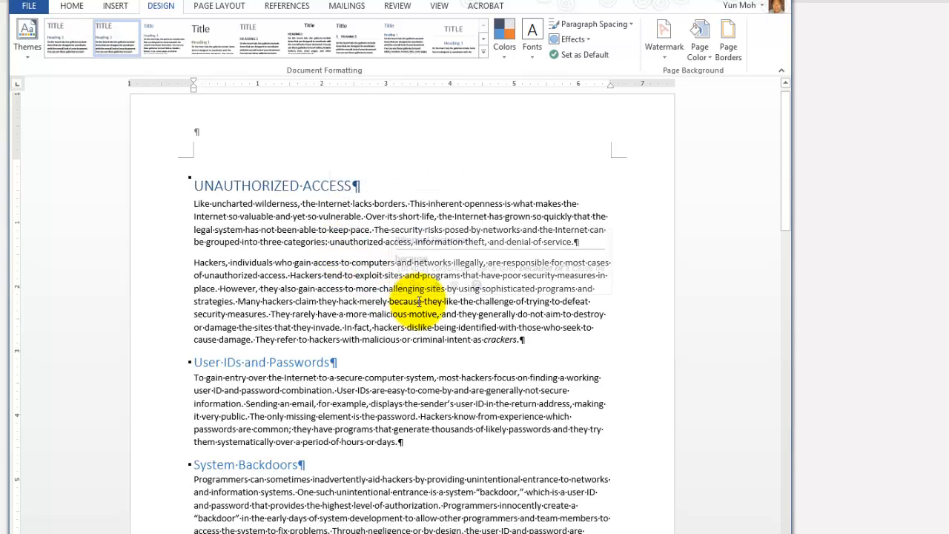
right_click(273, 304)
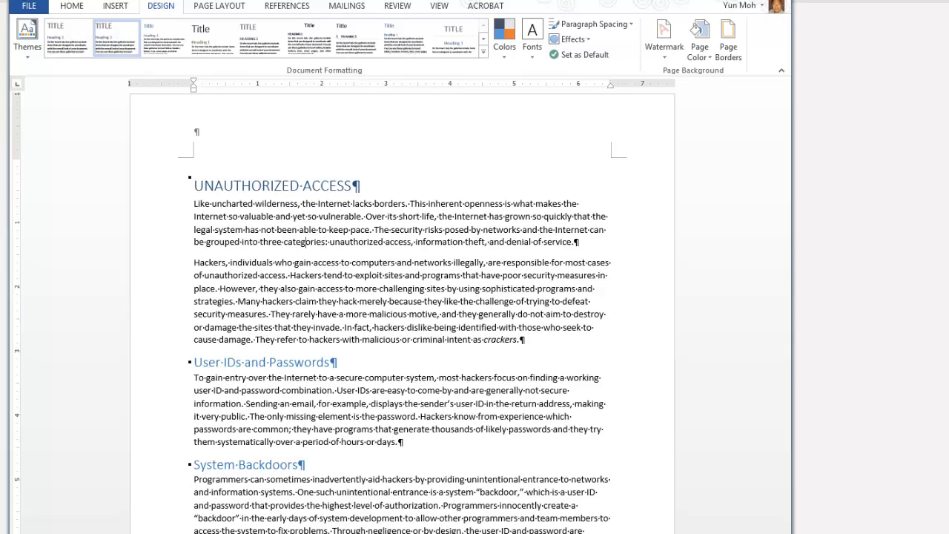
- Switch to the Chrome window and examine the web page about the purpose of a watermark
mouse_move(108, 533)
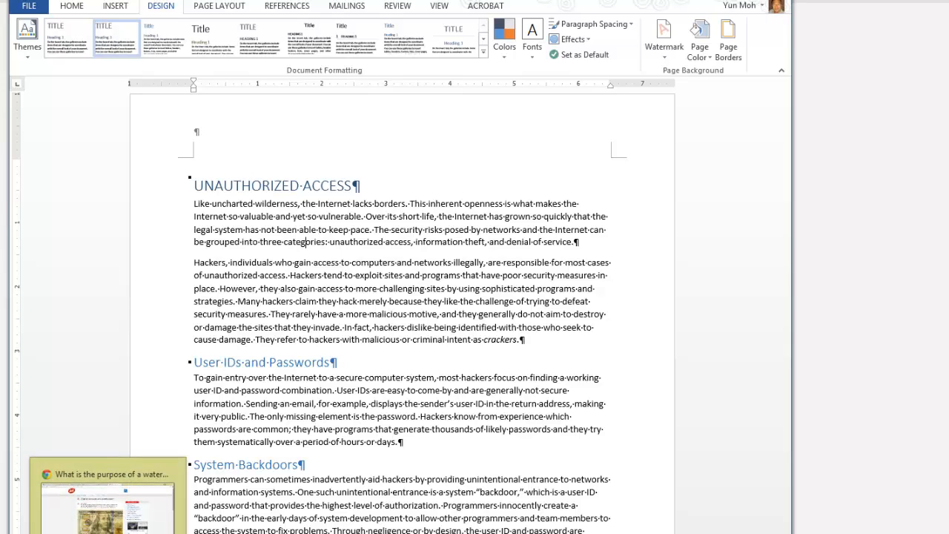
left_click(108, 504)
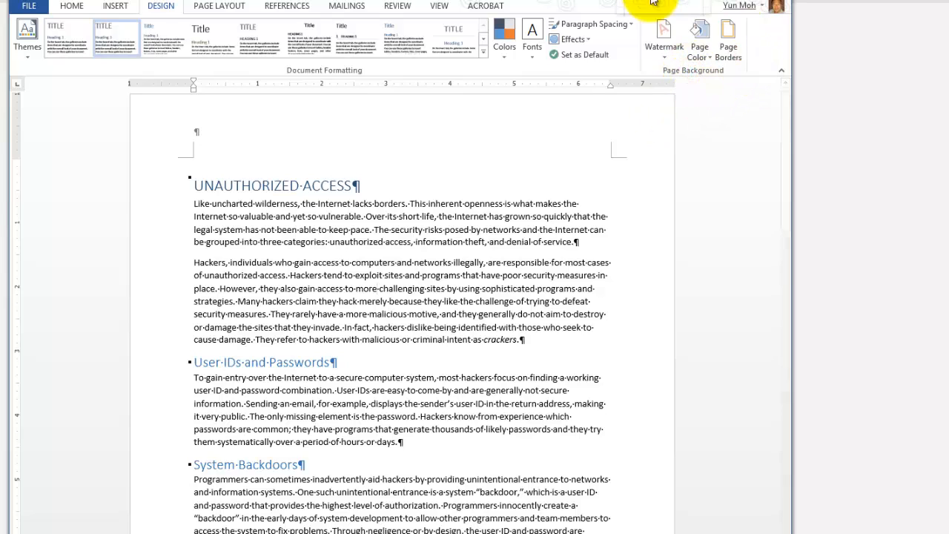
- Add the built-in CONFIDENTIAL 1 watermark to the document
left_click(667, 34)
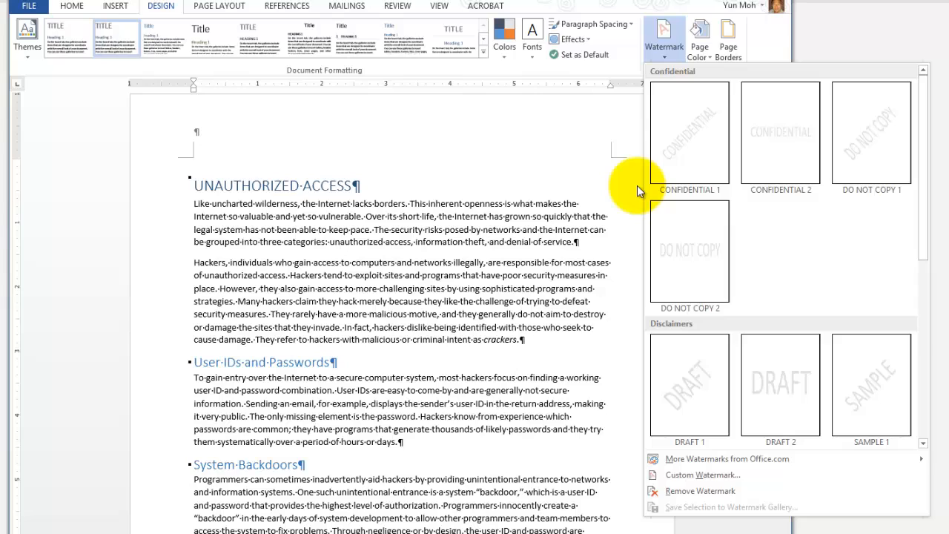
left_click(689, 136)
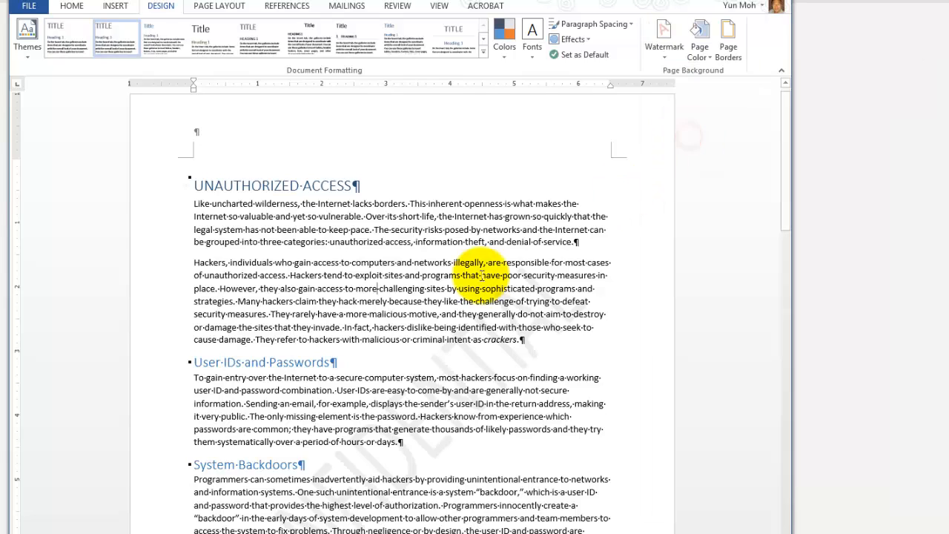
left_click(375, 441)
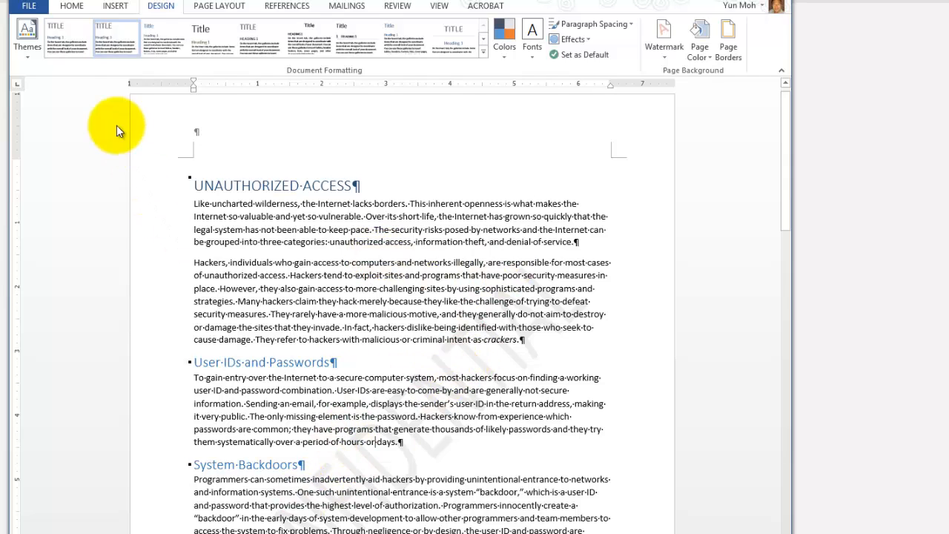
- Check how the watermark looks on the pages in the print preview, and return to the document
left_click(27, 8)
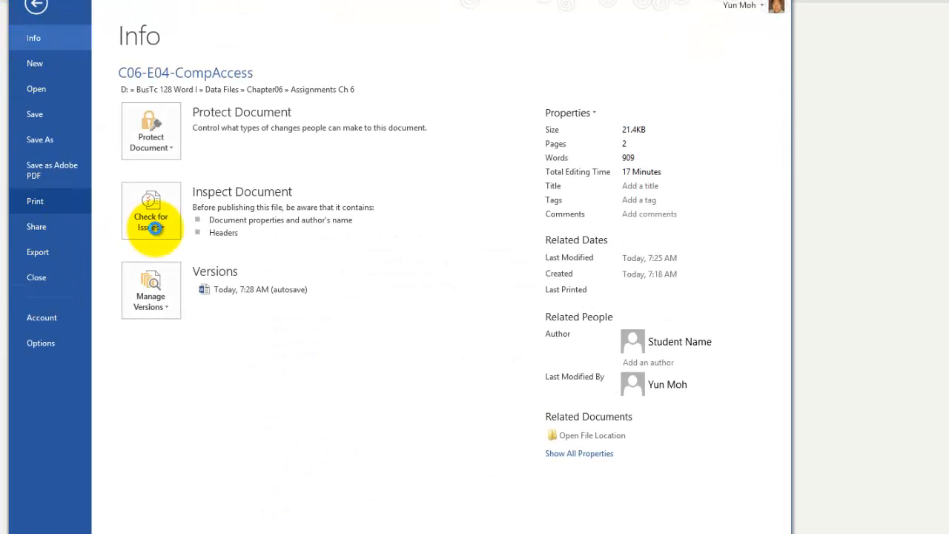
key("ctrl+p")
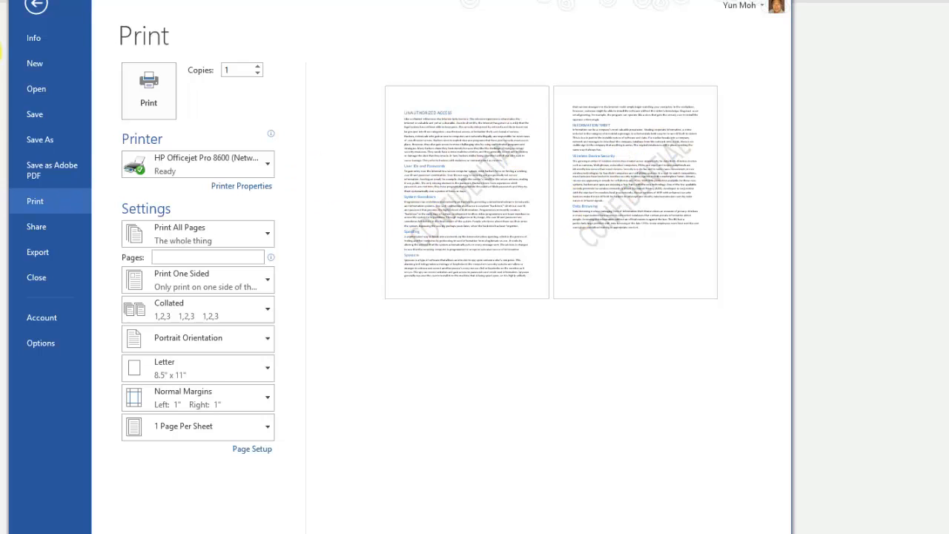
left_click(31, 6)
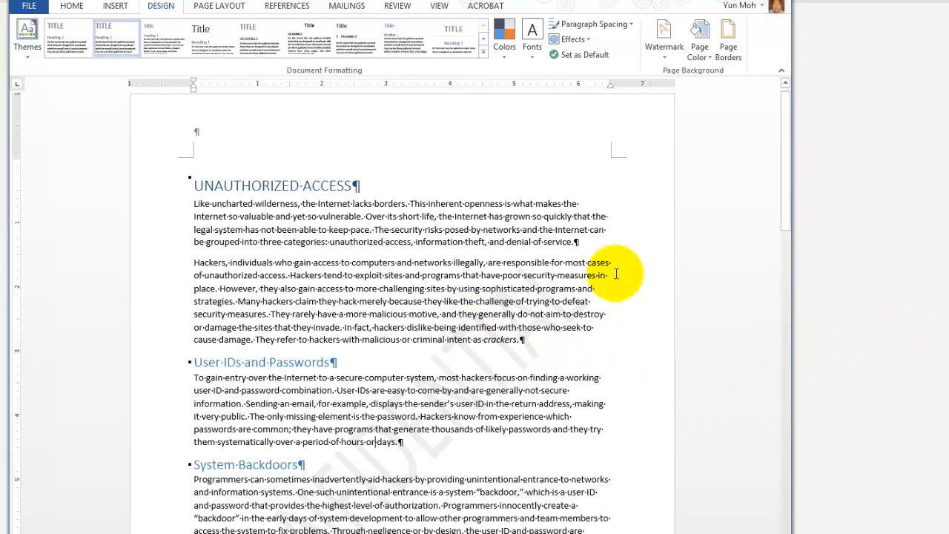
- Replace the watermark with the built-in DO NOT COPY 1 design and remove it from the document
left_click(664, 56)
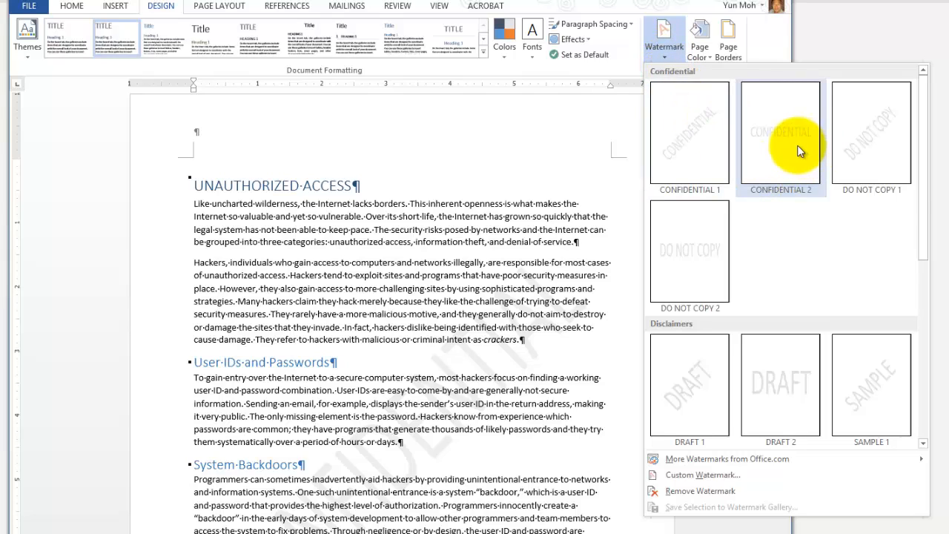
left_click(886, 135)
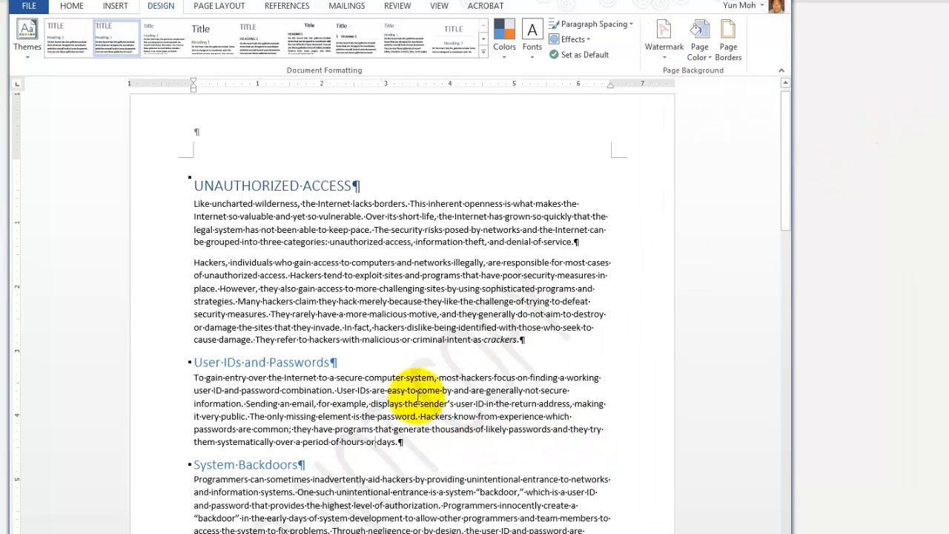
left_click(660, 61)
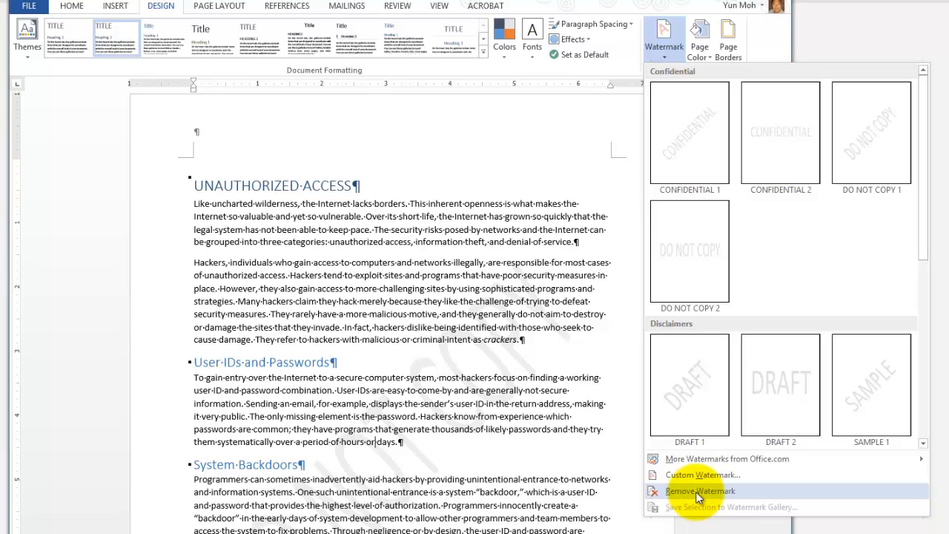
left_click(695, 491)
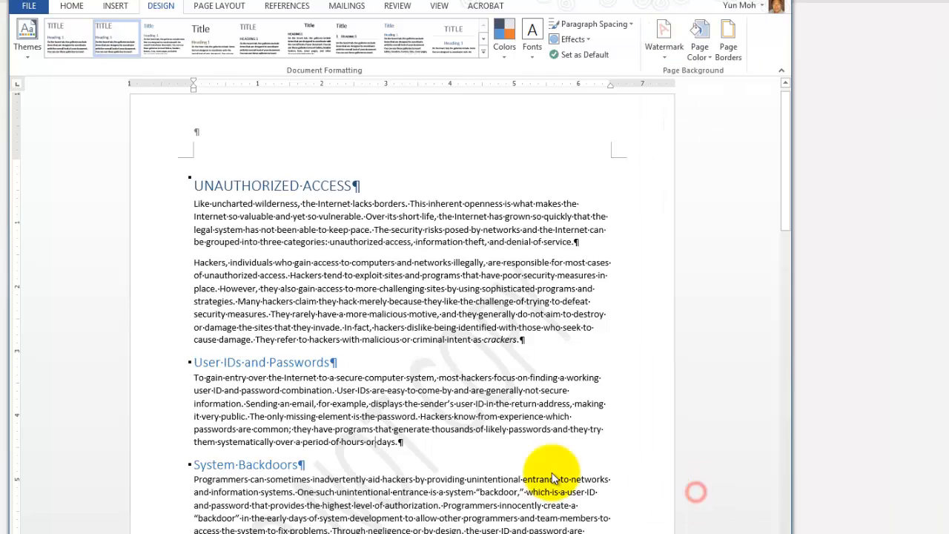
- Apply the built-in DO NOT COPY 1 watermark to the document again
left_click(664, 59)
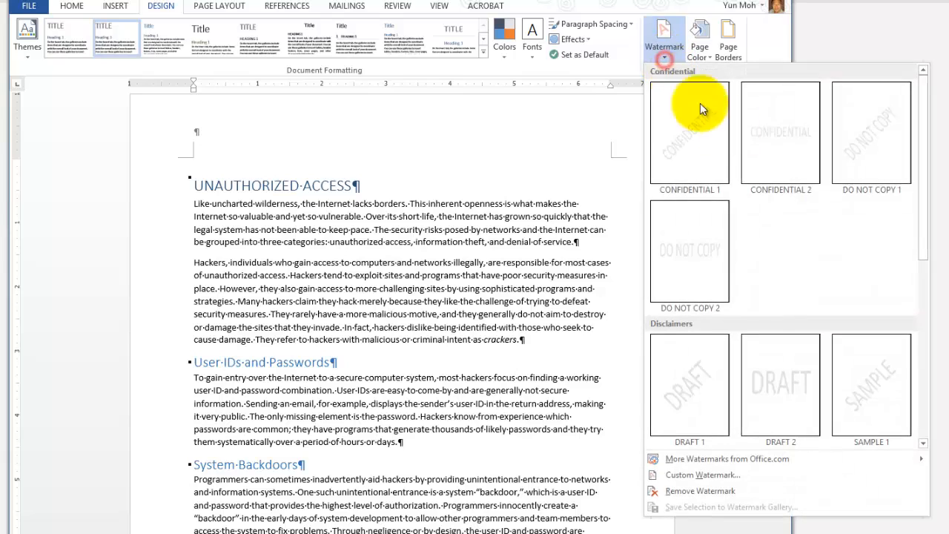
left_click(880, 143)
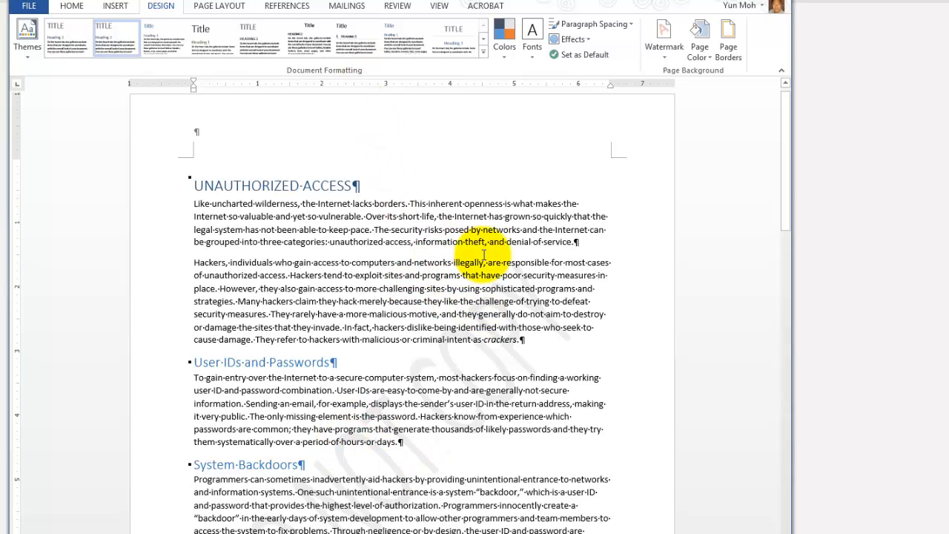
- Set the page color to Gold, Accent 4, Lighter 80%
left_click_drag(780, 133, 783, 103)
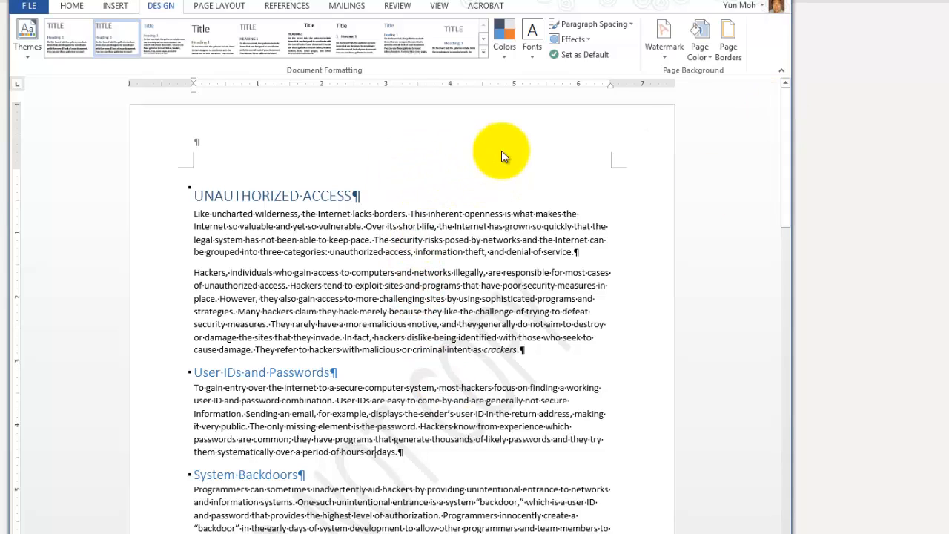
left_click(705, 50)
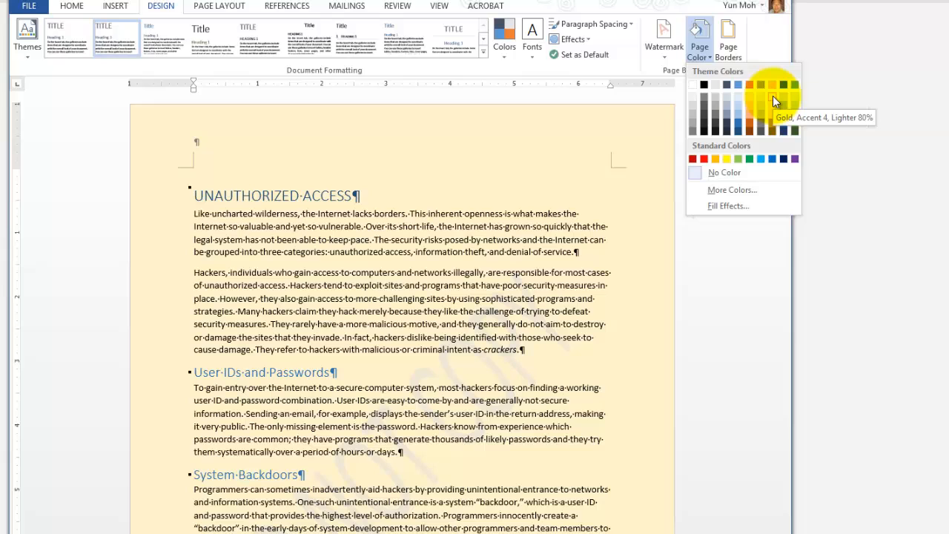
left_click(772, 96)
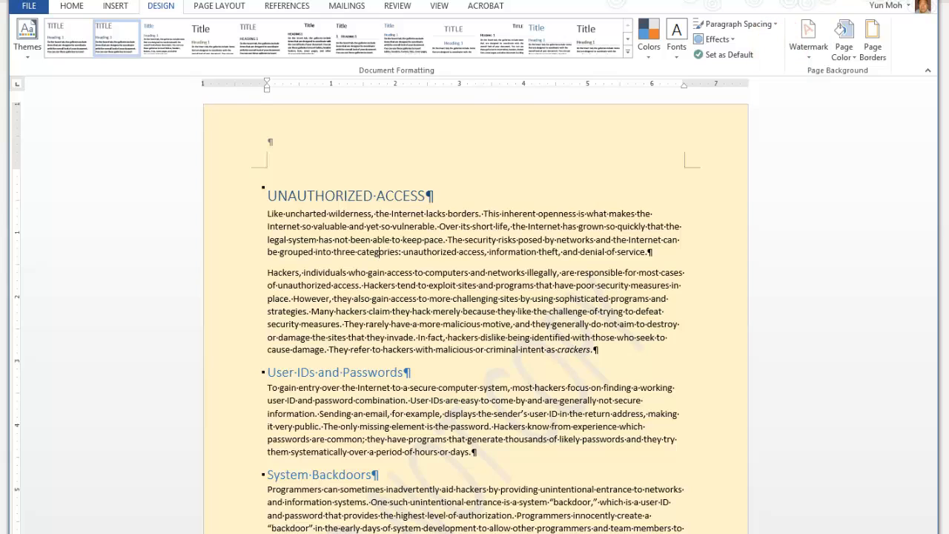
- Turn off the text highlighter and place the cursor in the first paragraph under UNAUTHORIZED ACCESS
left_click(473, 235)
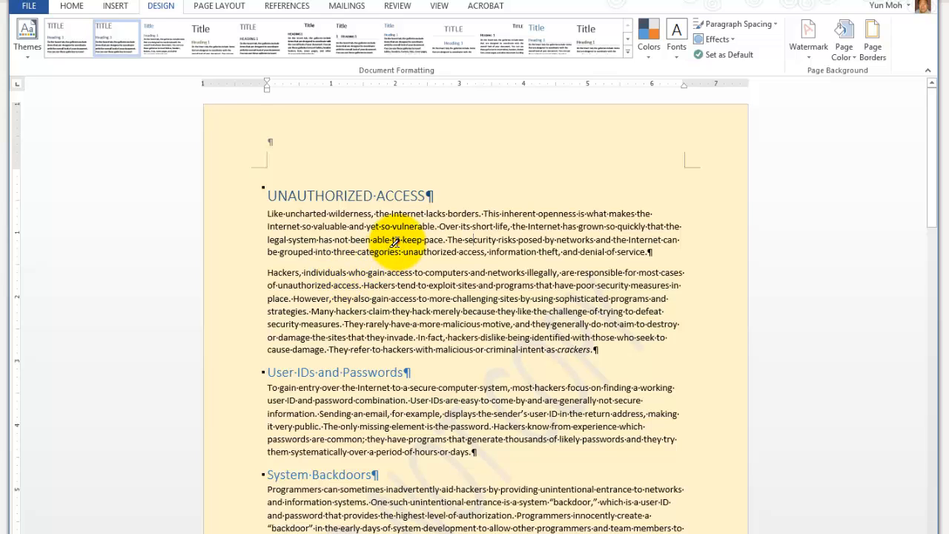
left_click(29, 7)
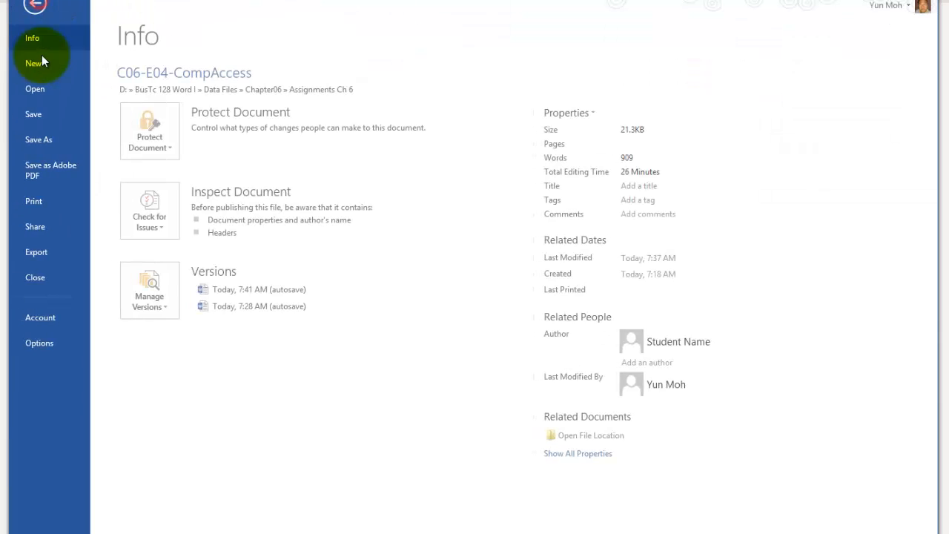
left_click(35, 7)
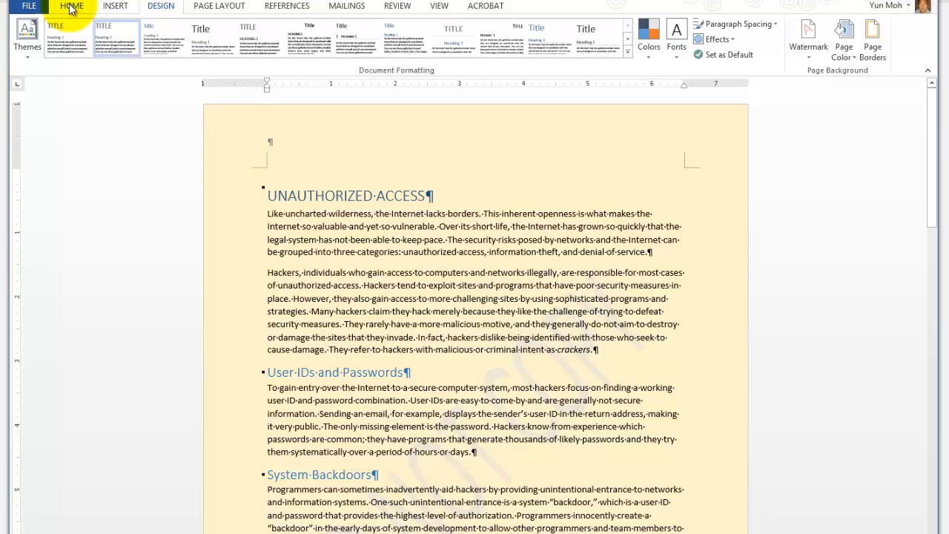
left_click(71, 6)
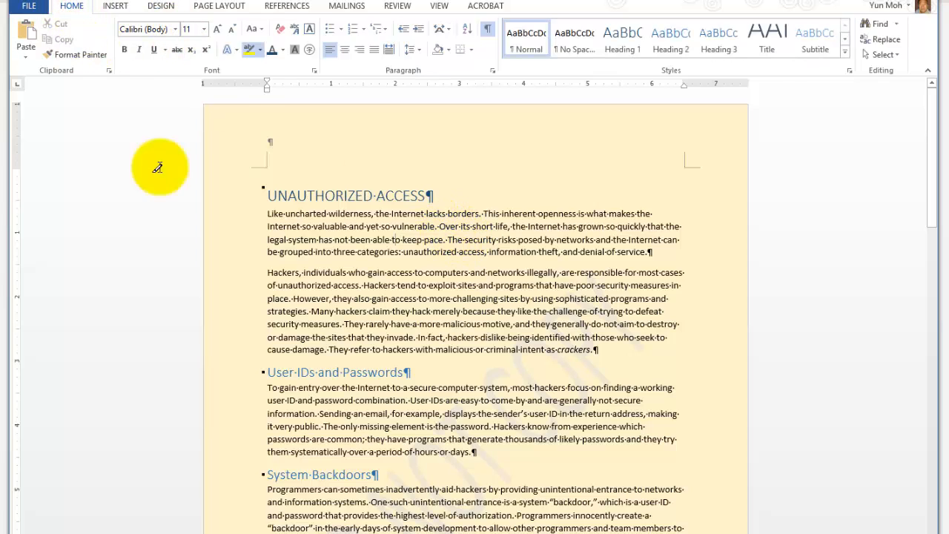
left_click(70, 53)
left_click(401, 240)
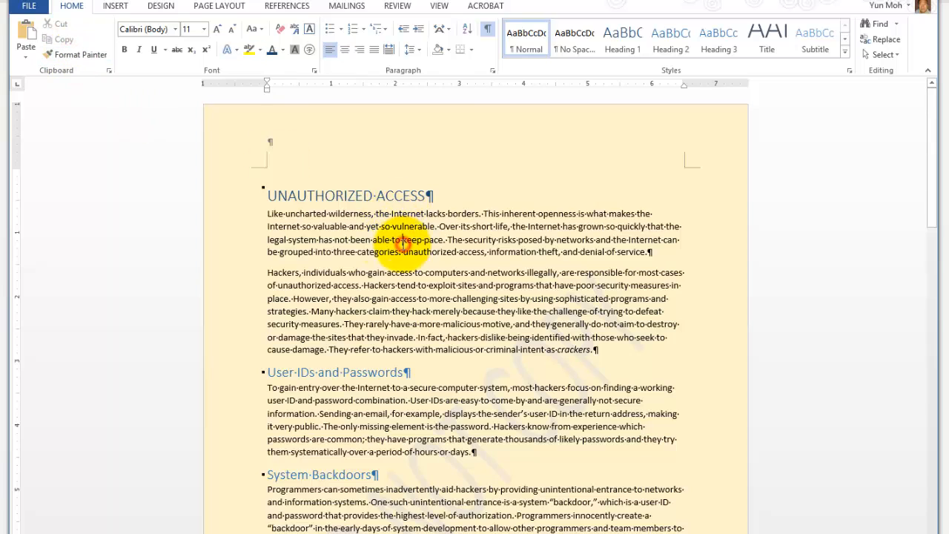
left_click(329, 214)
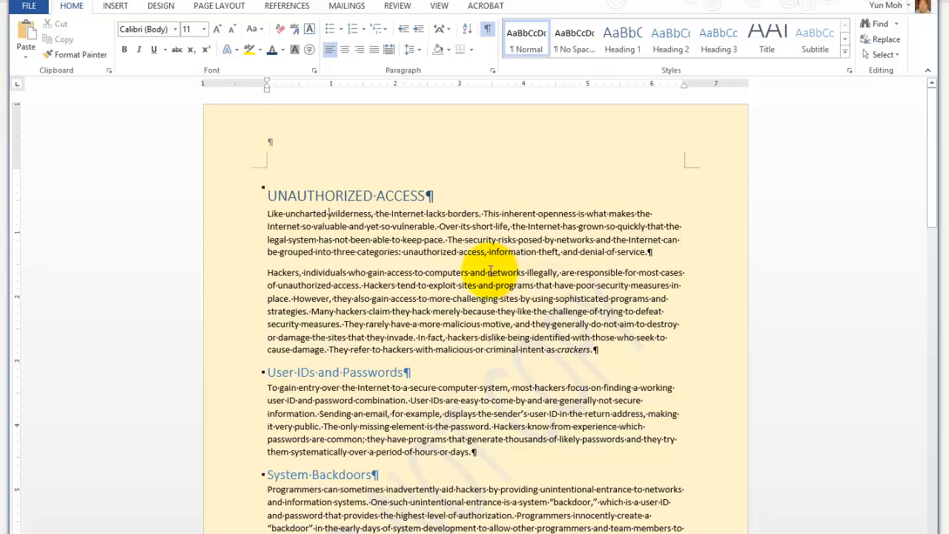
- Switch the text highlighter on and back off
mouse_move(378, 240)
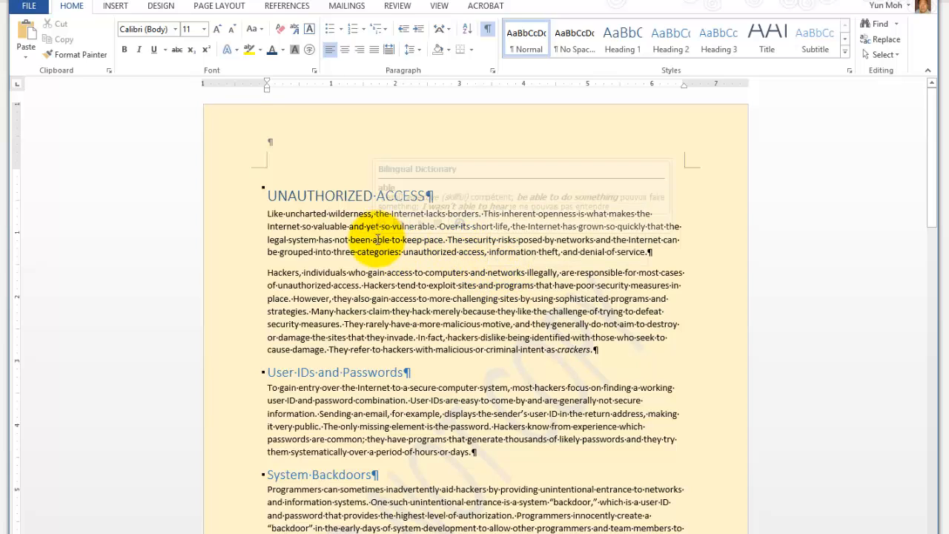
left_click(250, 50)
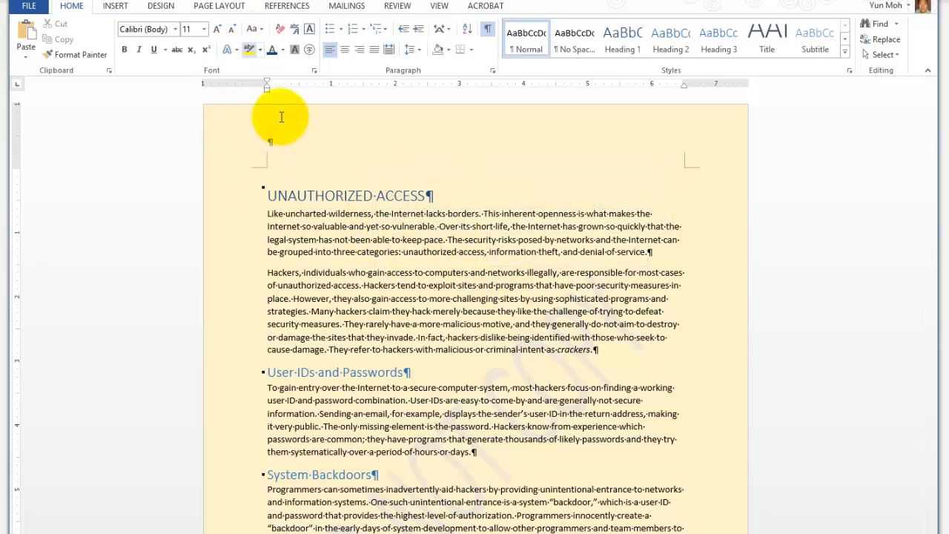
left_click(249, 49)
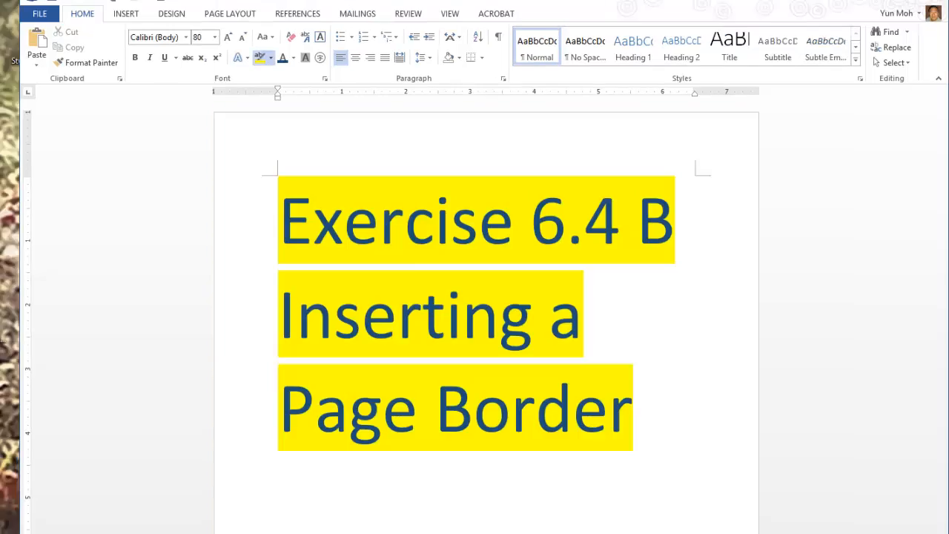
left_click(362, 200)
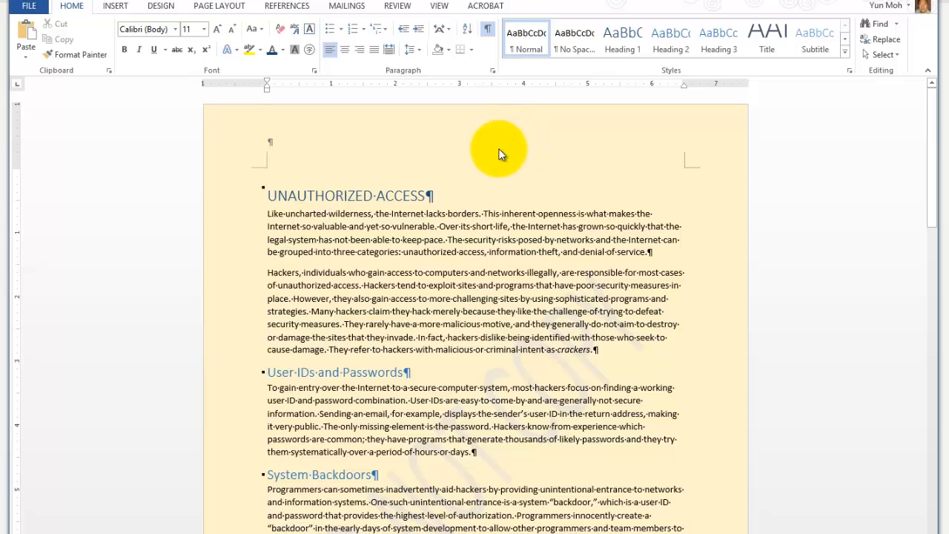
- Remove the page color from the document and show the formatting marks
left_click(160, 7)
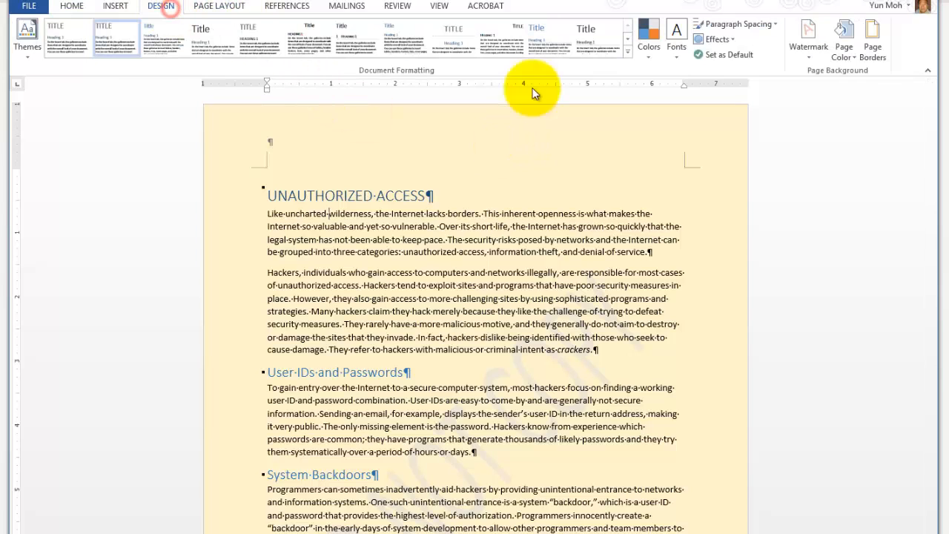
left_click(846, 56)
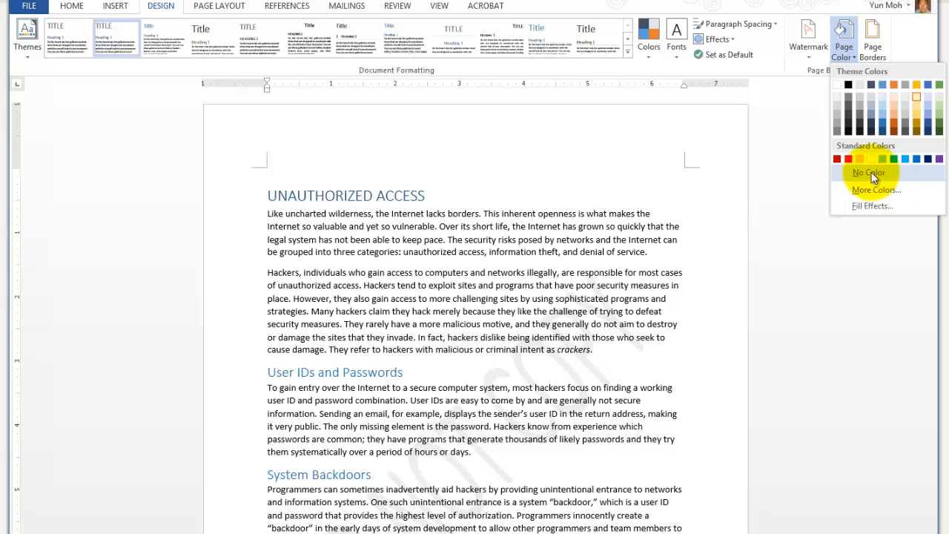
left_click(869, 174)
key("ctrl+shift+8")
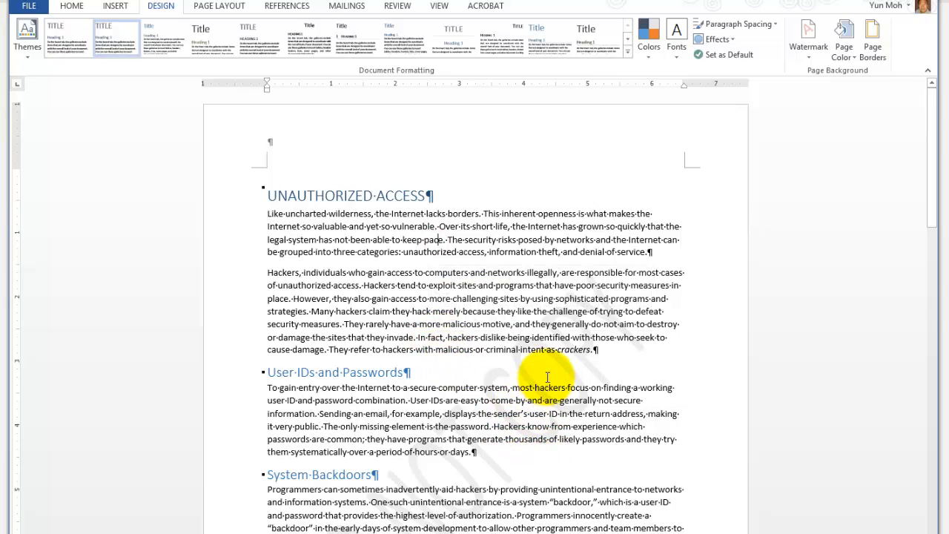
- Open the page border settings and examine the paragraph border and shading options, including what they apply to
mouse_move(356, 284)
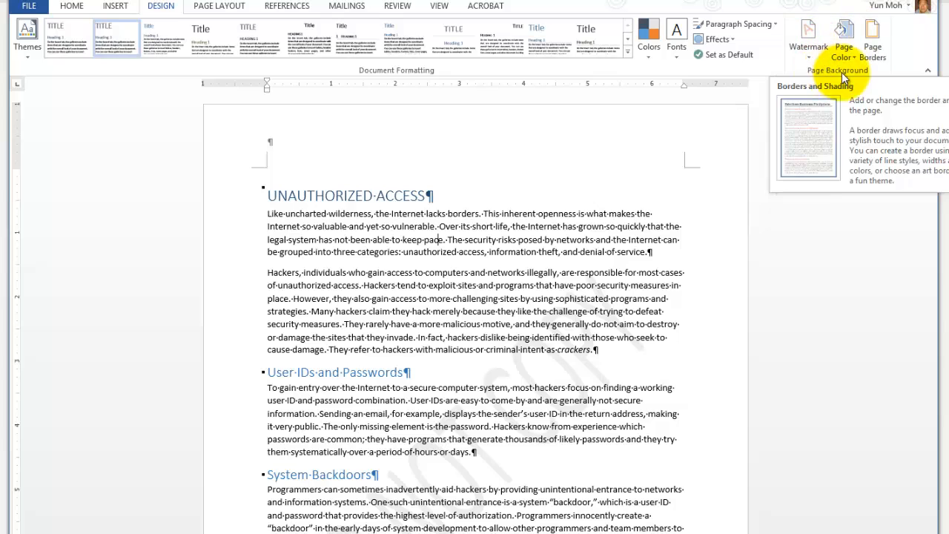
left_click(871, 33)
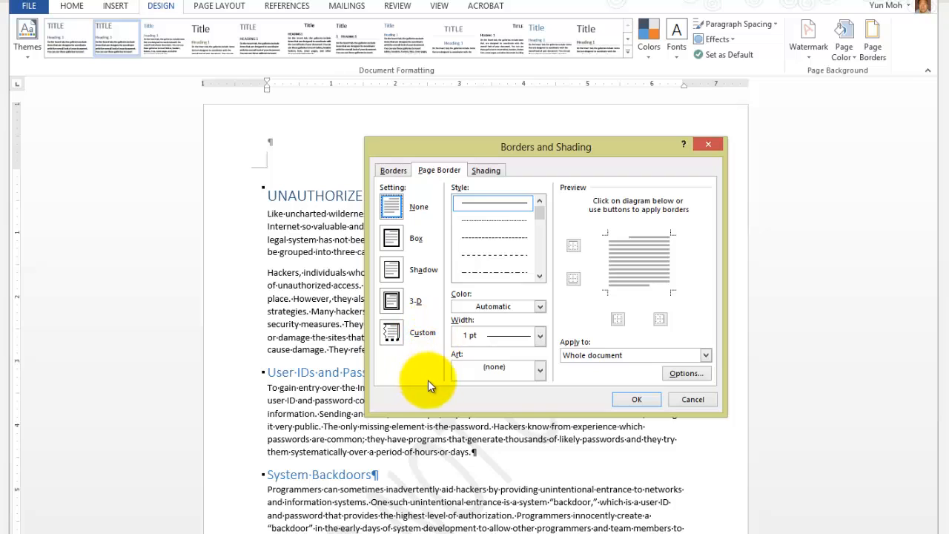
left_click(393, 171)
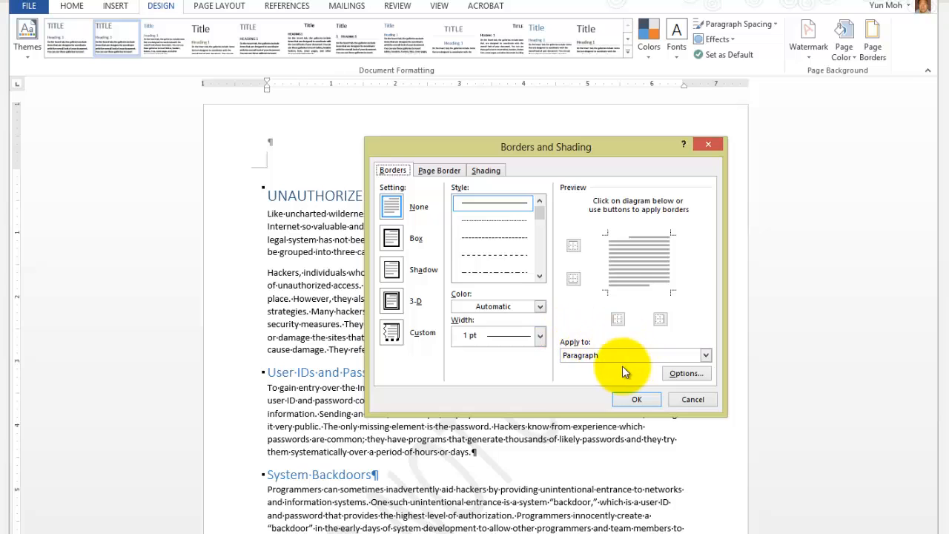
left_click(604, 352)
left_click(606, 355)
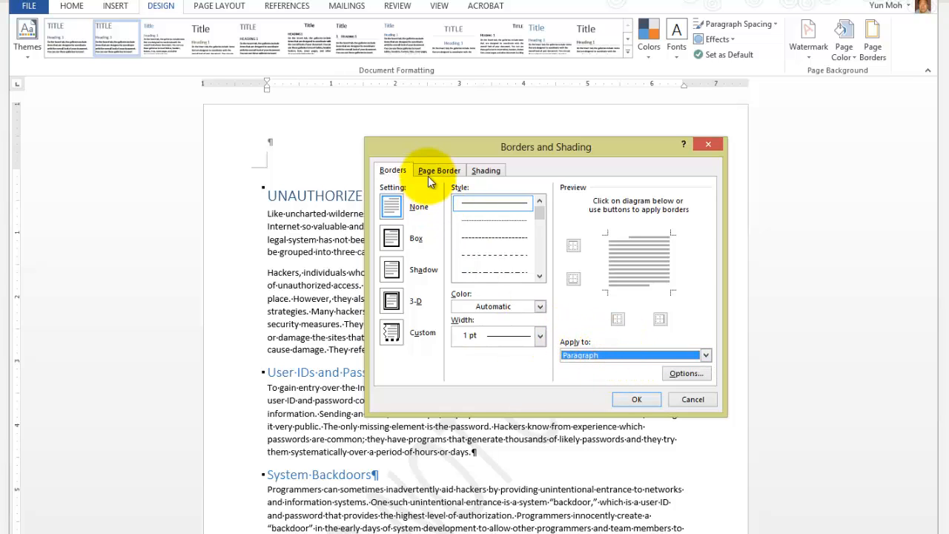
left_click(486, 171)
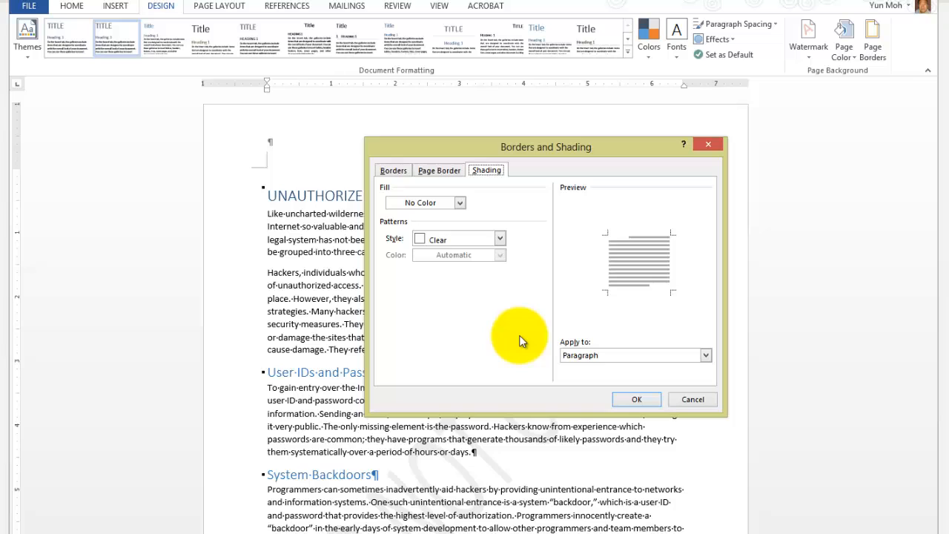
- Choose the Box setting for the page border, applied to the whole document
left_click(444, 168)
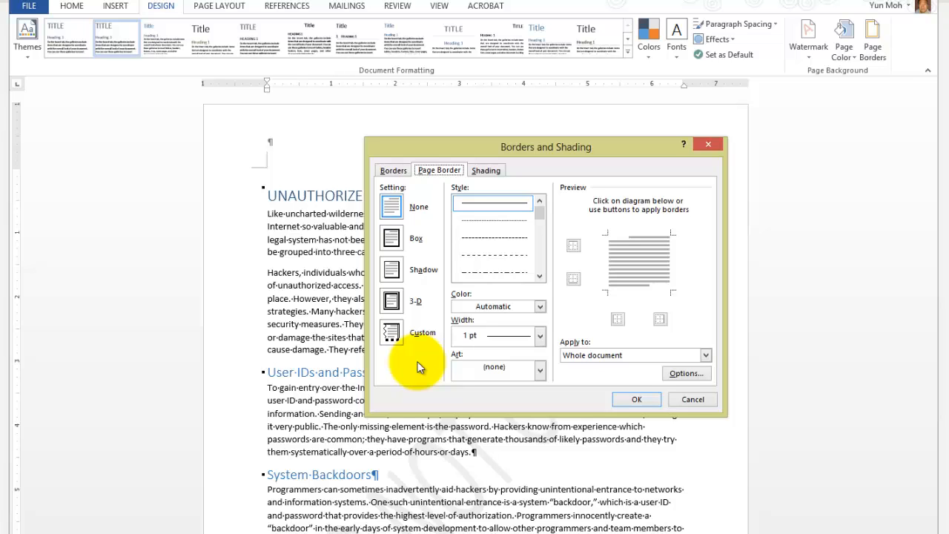
left_click(393, 239)
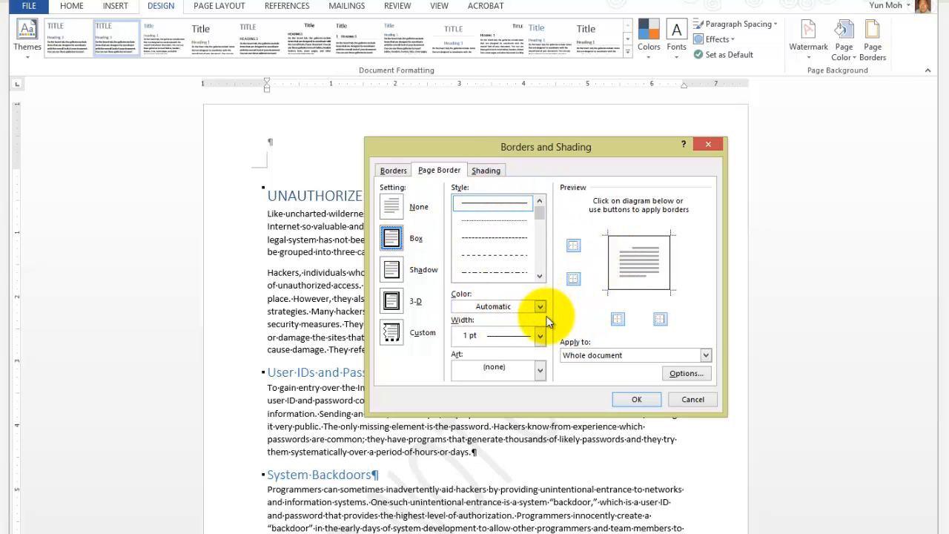
left_click(430, 170)
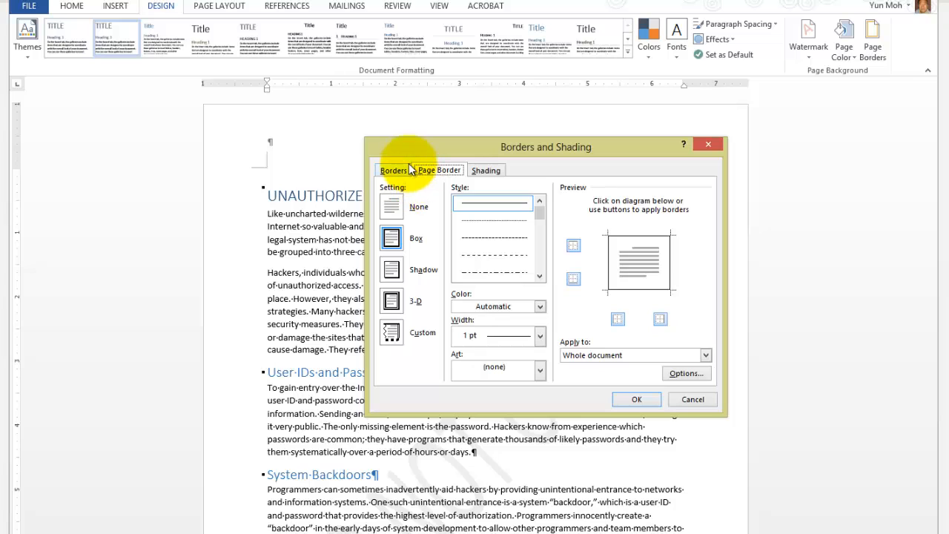
left_click(715, 388)
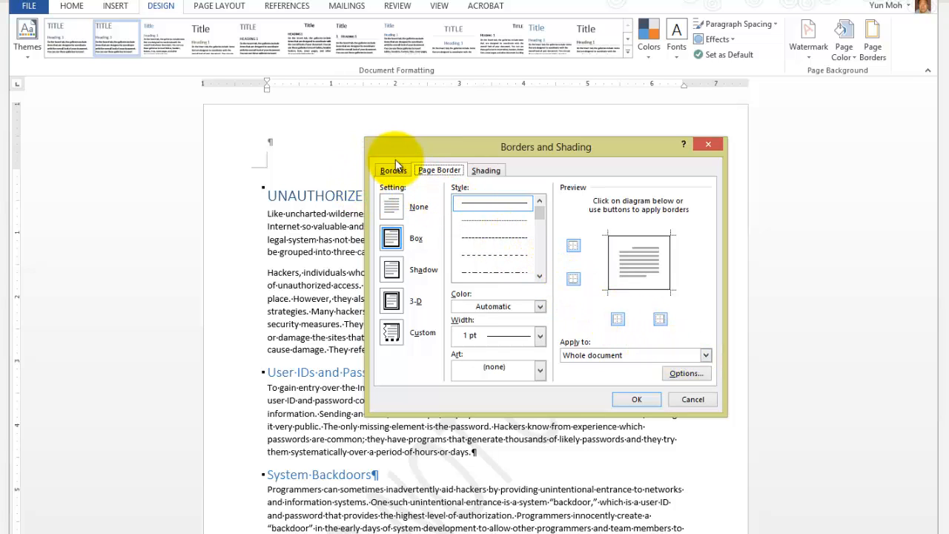
left_click(572, 310)
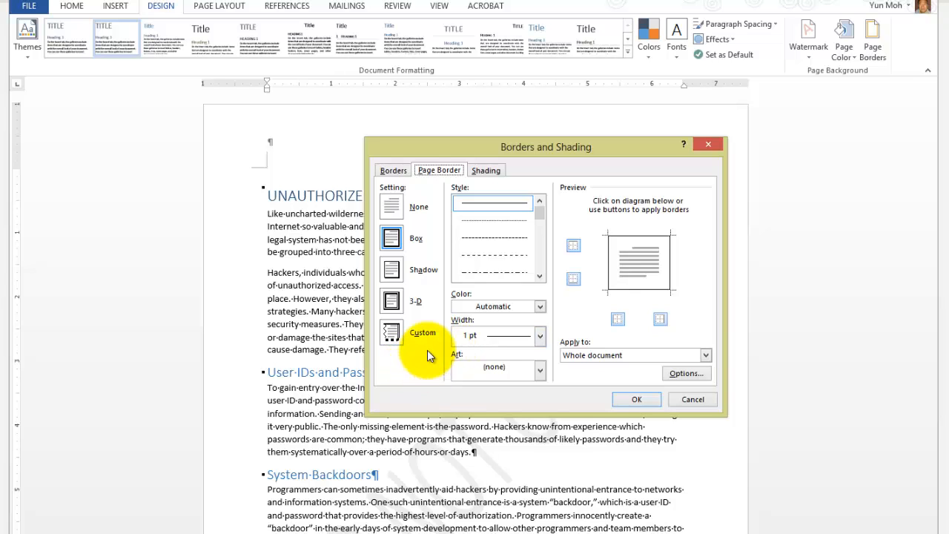
left_click(391, 238)
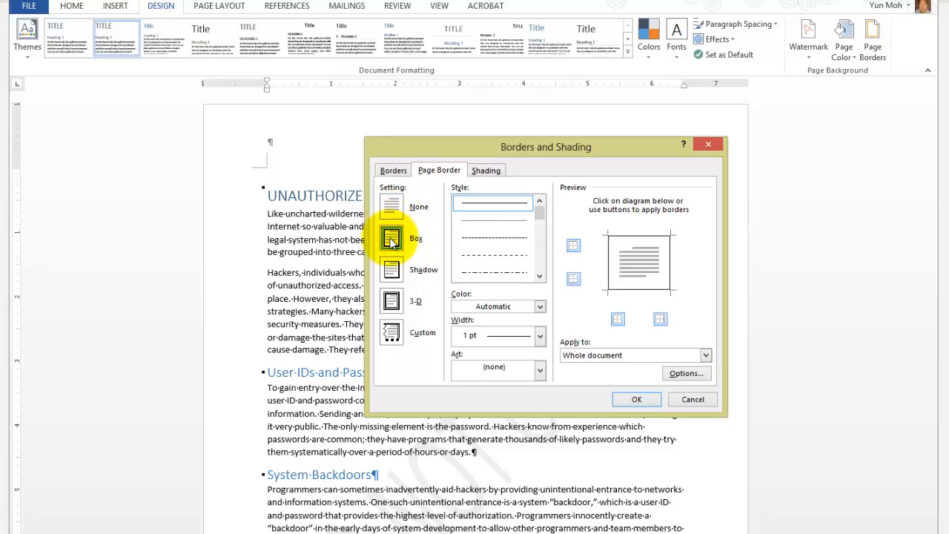
- Select the second thick shaded line style, 3 pt wide, for the page border
left_click(539, 212)
left_click_drag(539, 213, 540, 290)
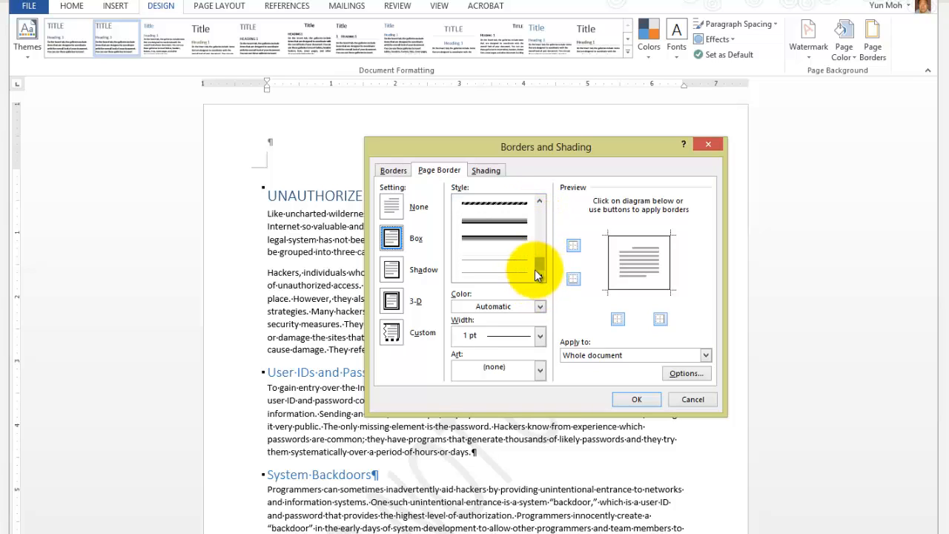
left_click(483, 237)
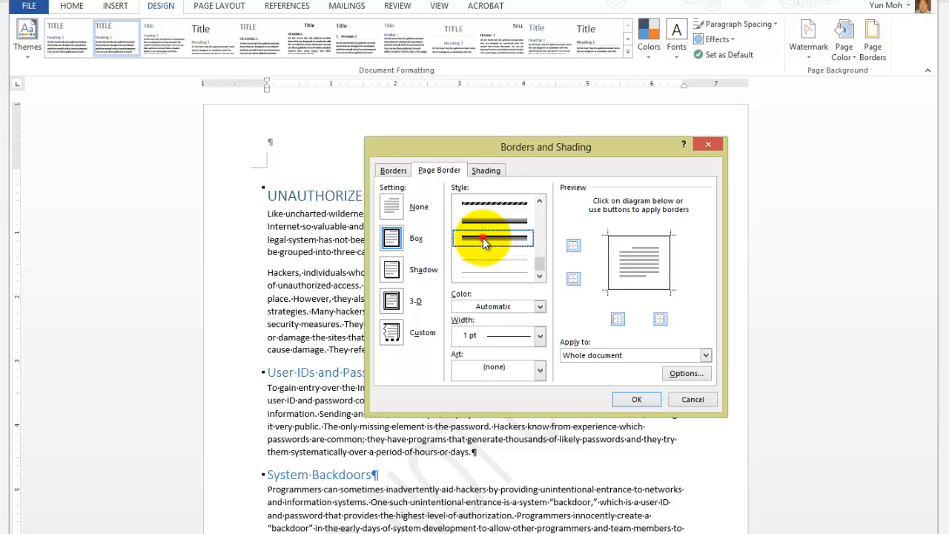
scroll(493, 259, "up", 2)
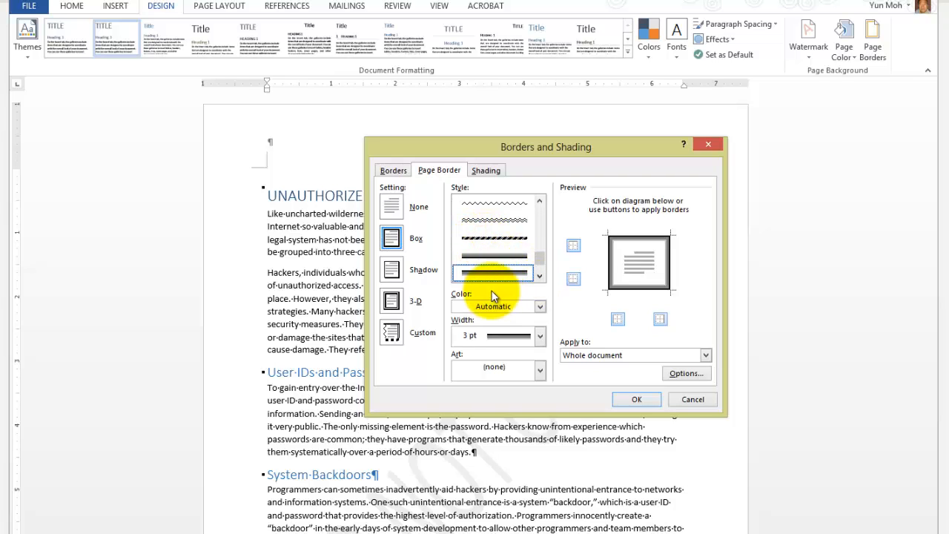
- Set the page border color to the standard Dark Blue, keeping the selected thick shaded line style
left_click(539, 306)
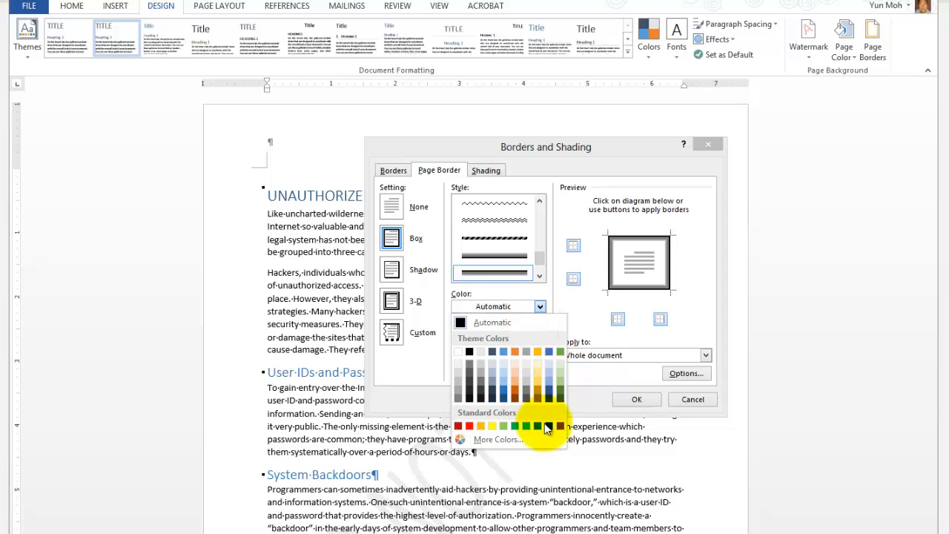
left_click(549, 426)
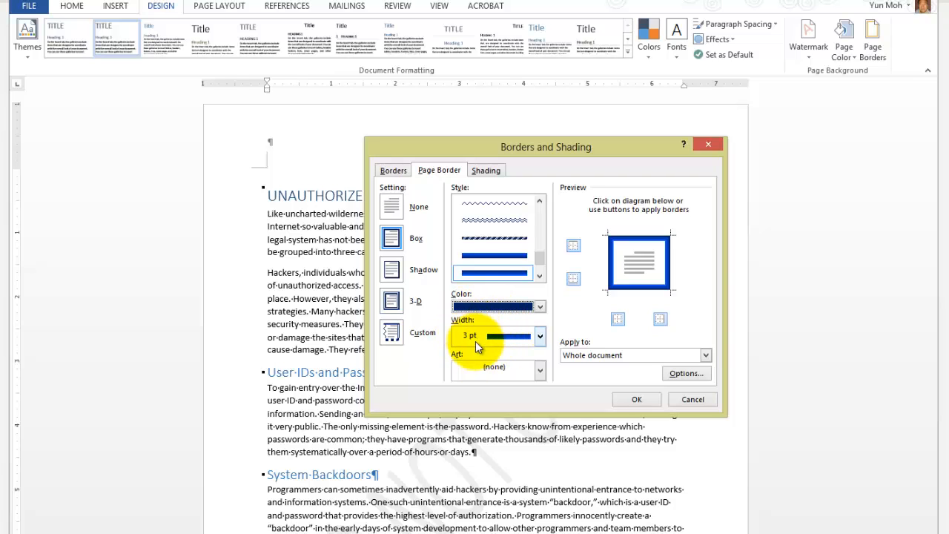
left_click(506, 276)
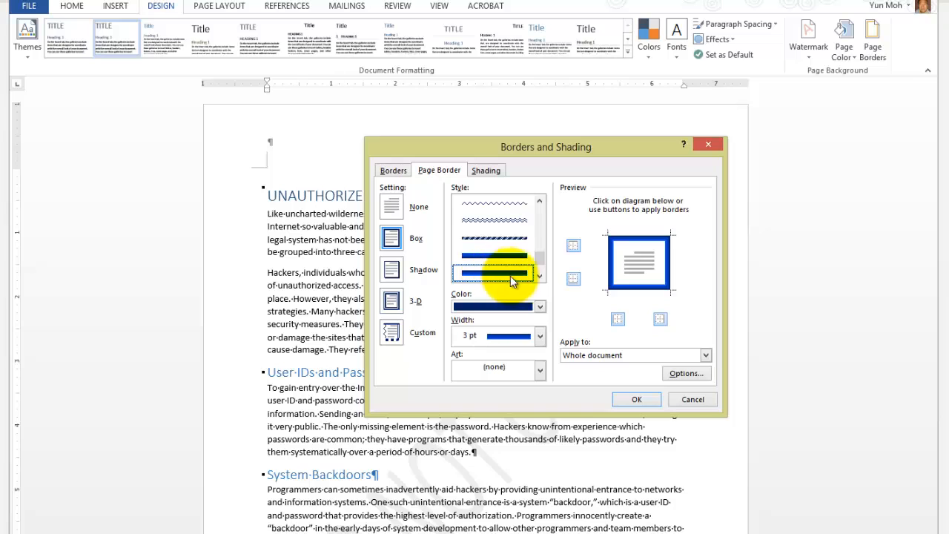
- Remove the top and bottom sides of the page border and restore both
left_click(641, 203)
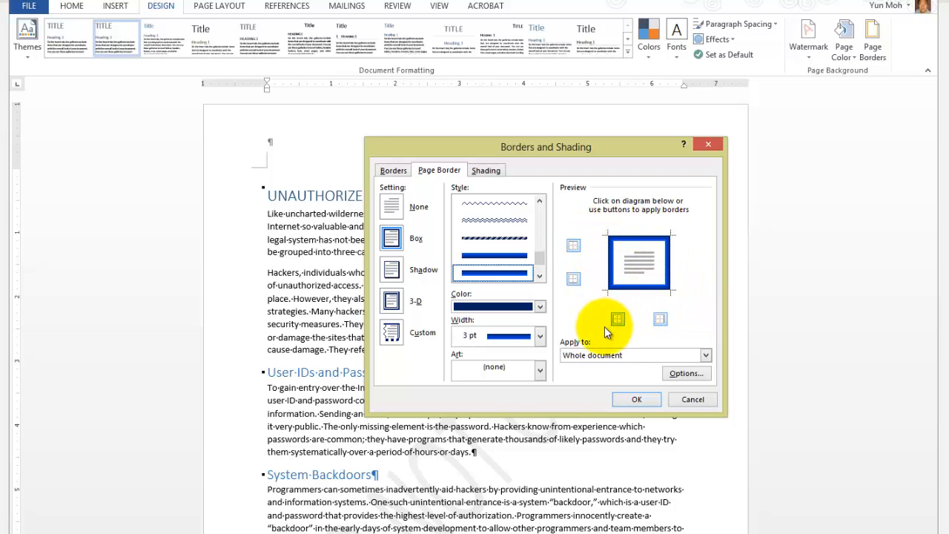
left_click(574, 245)
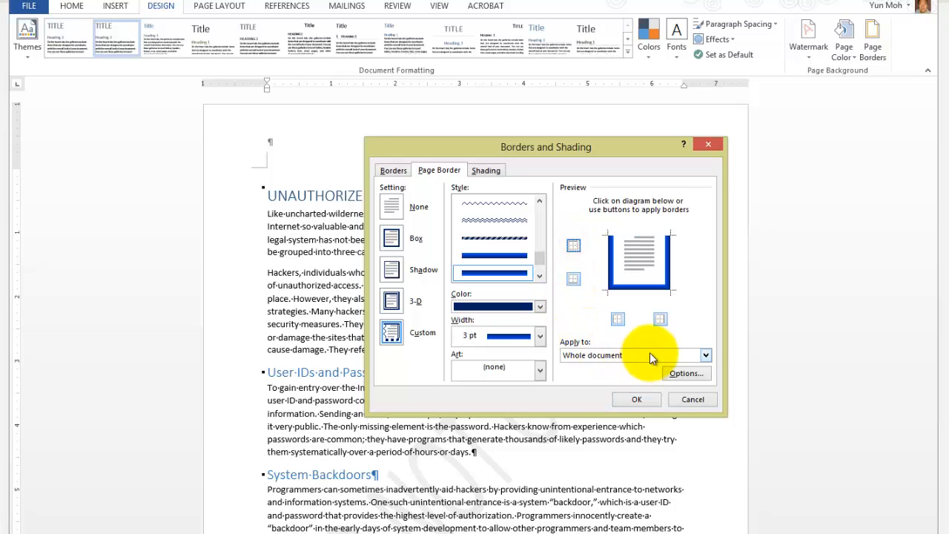
left_click(572, 280)
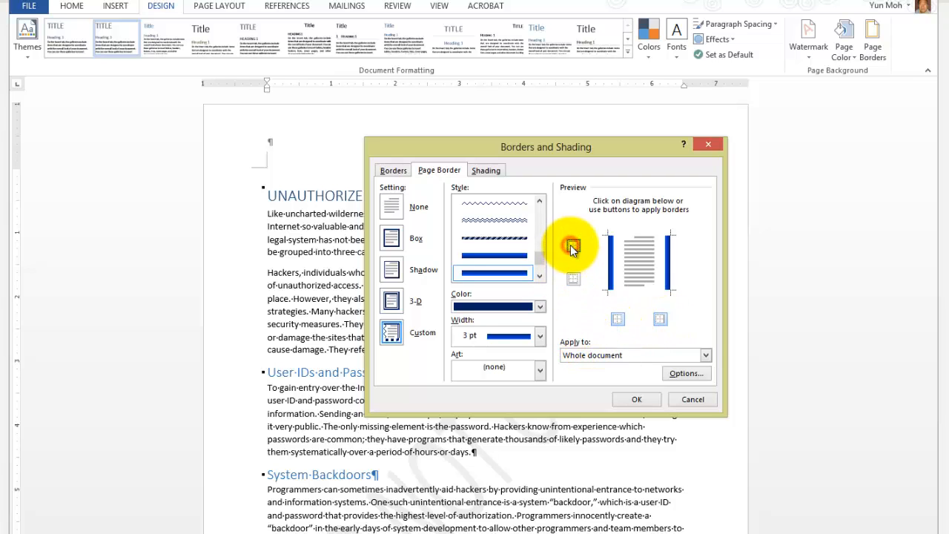
left_click(571, 247)
left_click(573, 279)
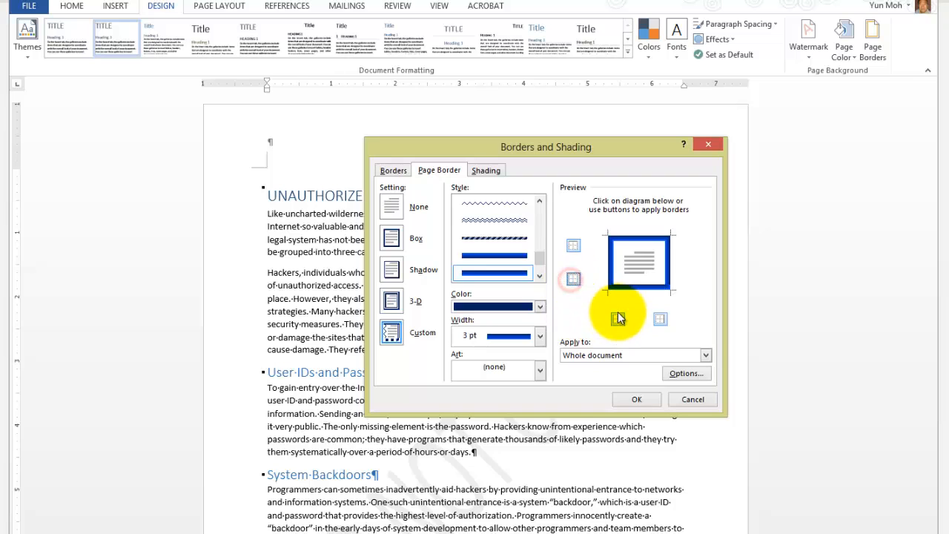
- Remove the left and right sides of the page border and restore both
left_click(619, 318)
left_click(660, 318)
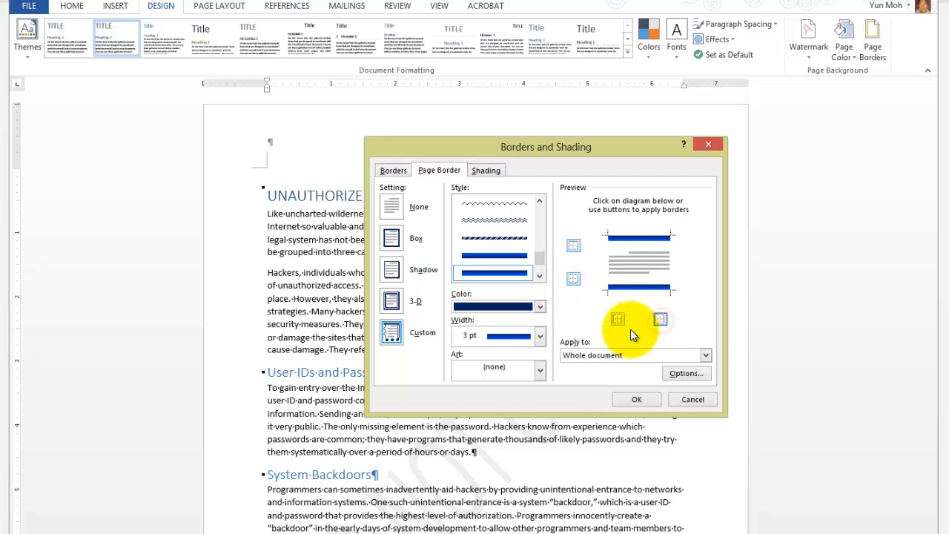
left_click(618, 319)
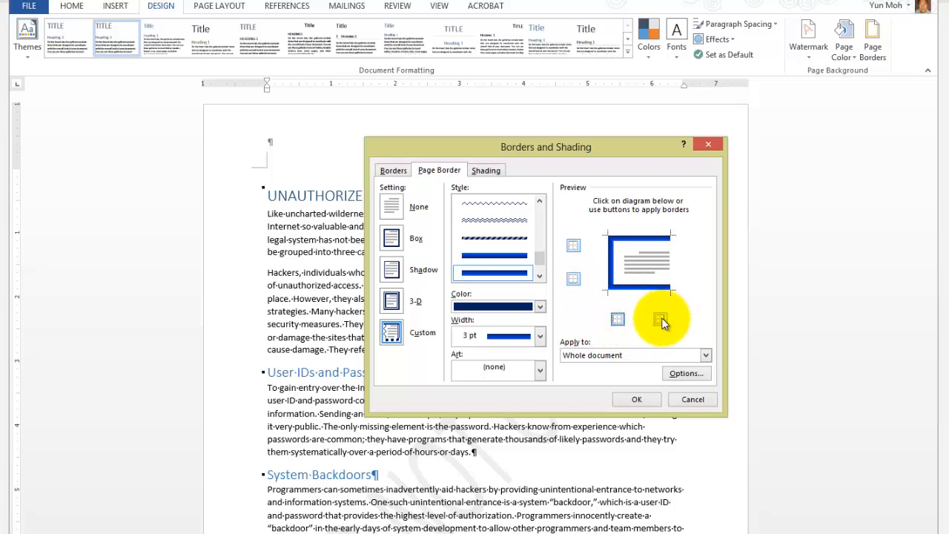
left_click(676, 261)
left_click(610, 271)
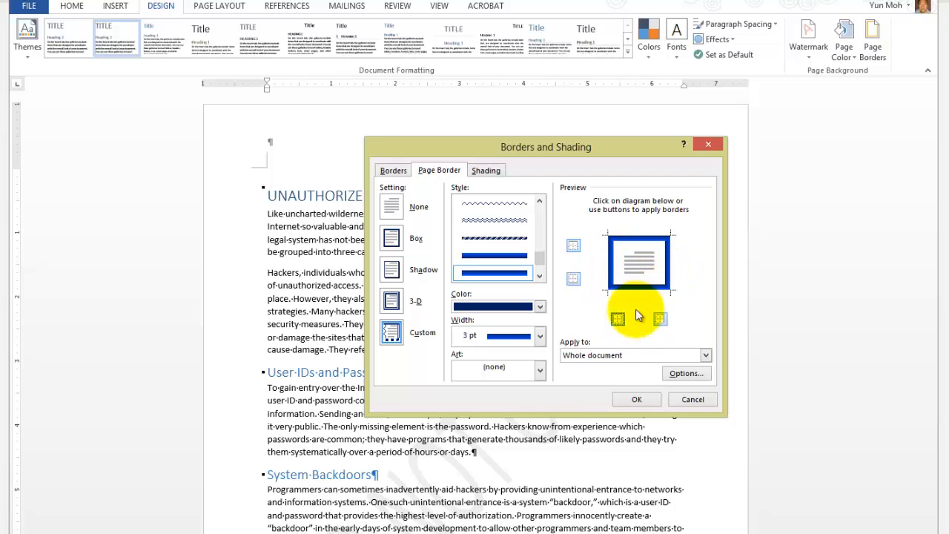
- Try limiting the page border to this section, set it back to the whole document, and apply the border
left_click(625, 360)
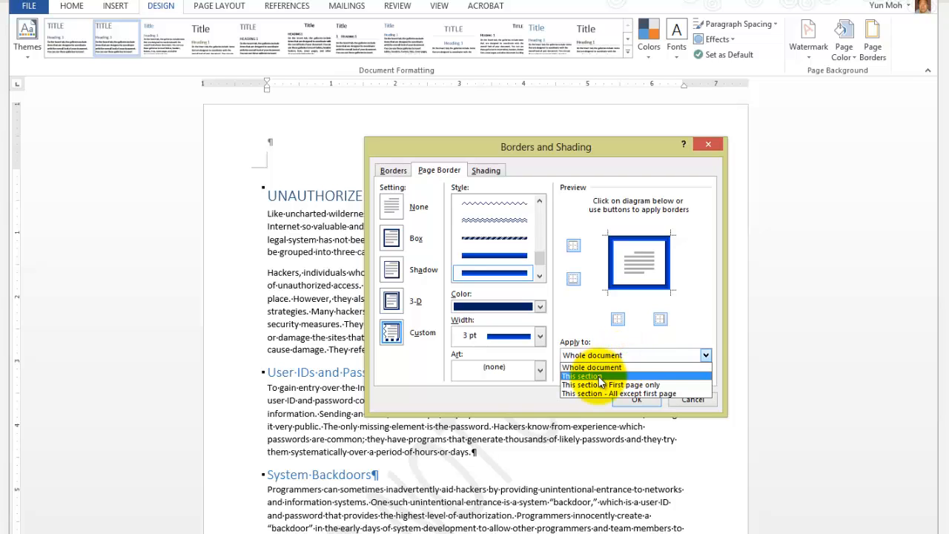
left_click(598, 376)
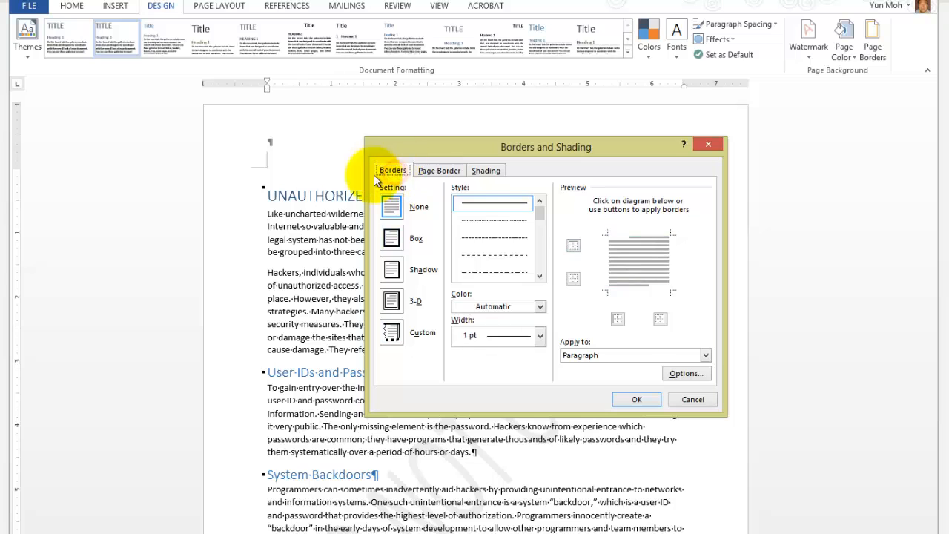
left_click(436, 172)
left_click(595, 356)
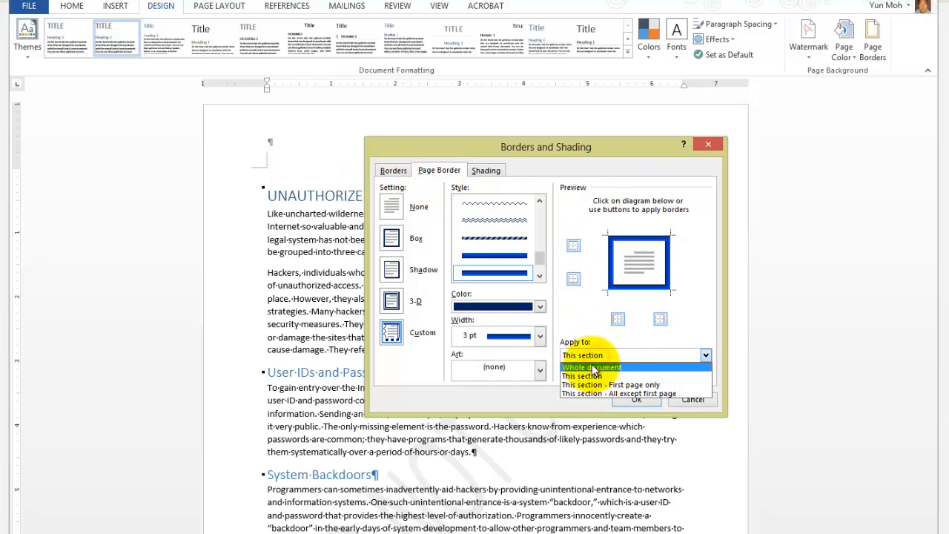
left_click(593, 367)
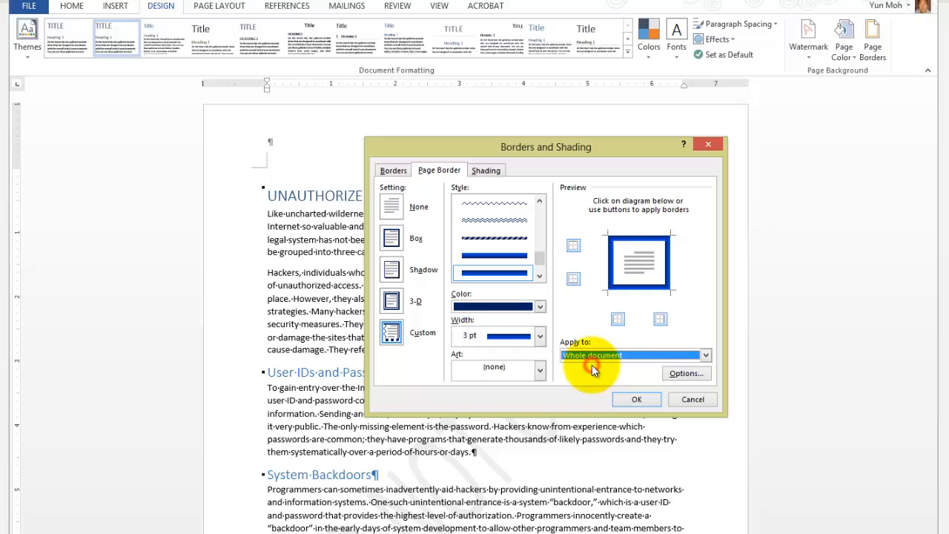
left_click(637, 401)
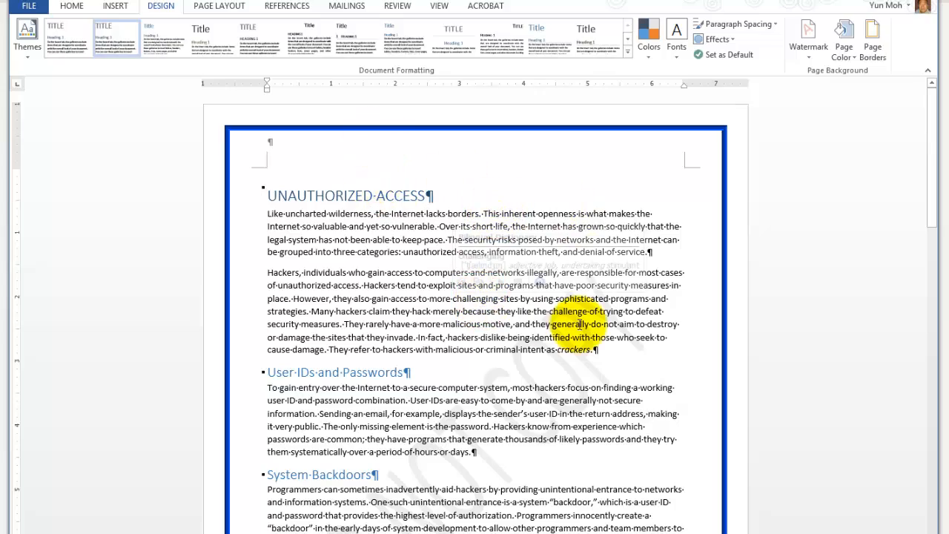
- Examine the page border on every page of the document and in the print preview, and return to the first page
scroll(580, 324, "down", 15)
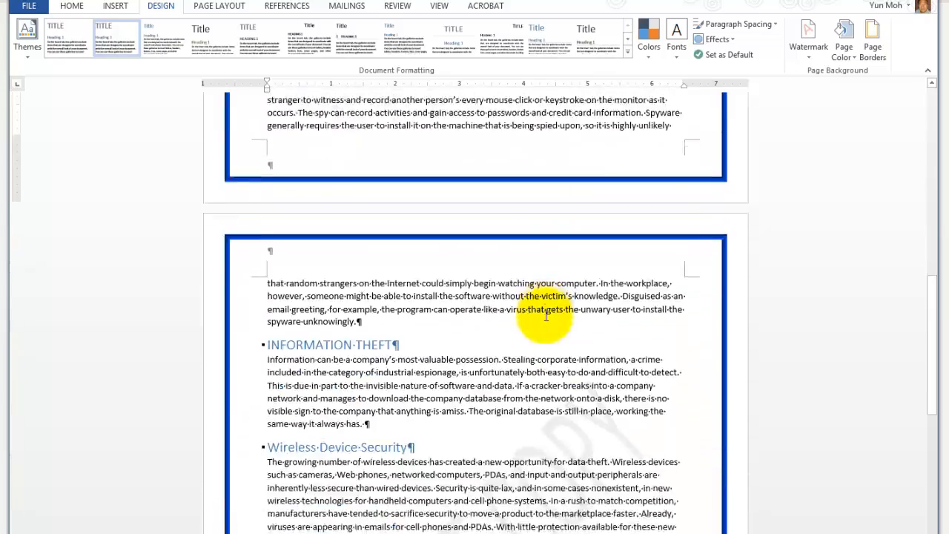
scroll(547, 317, "down", 10)
scroll(547, 318, "up", 4)
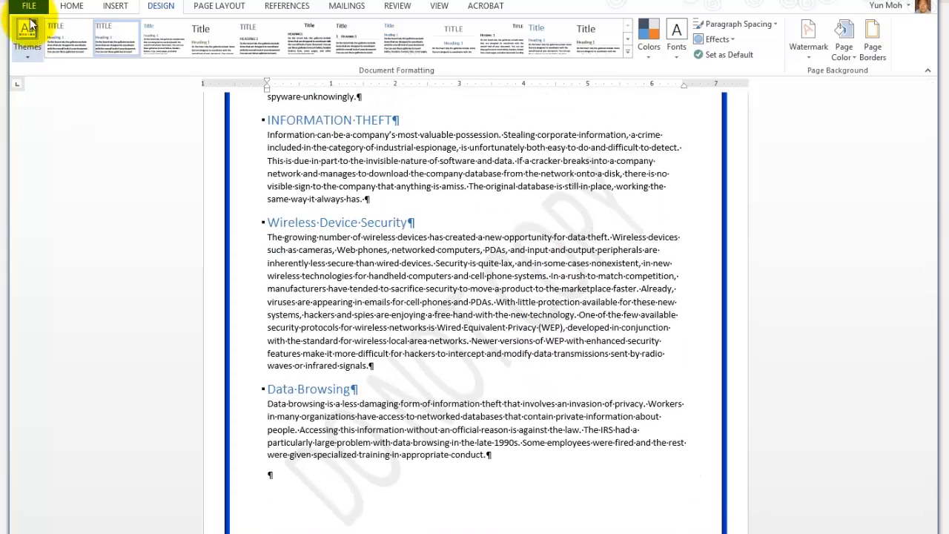
left_click(29, 6)
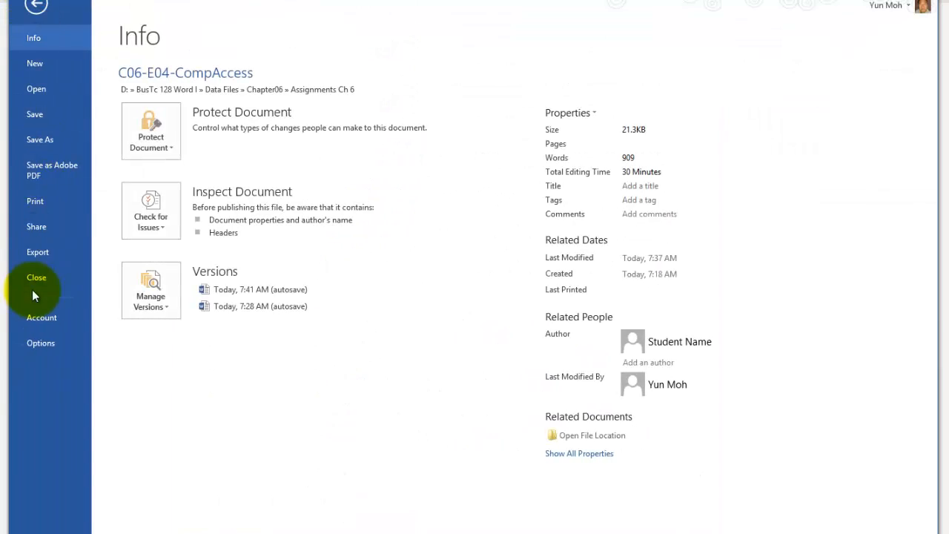
left_click(35, 199)
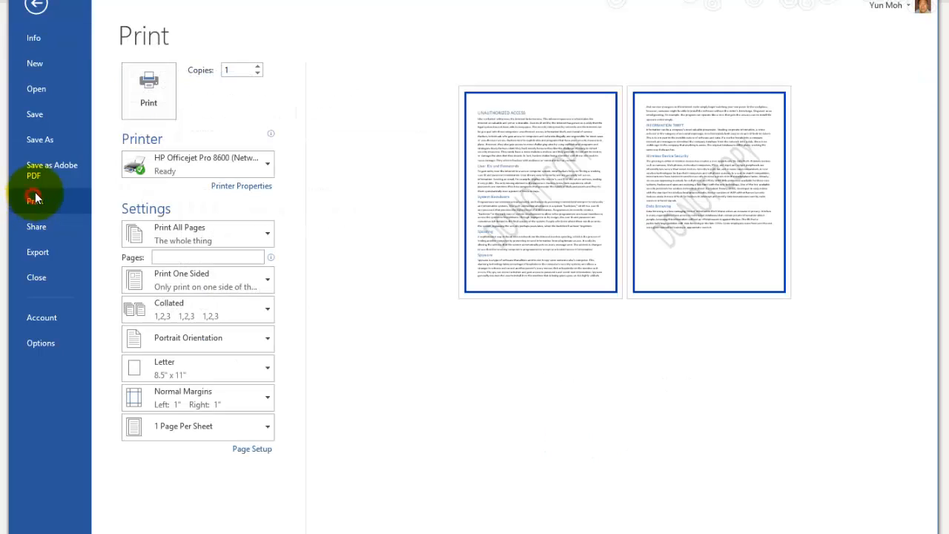
left_click(605, 249)
left_click(651, 255)
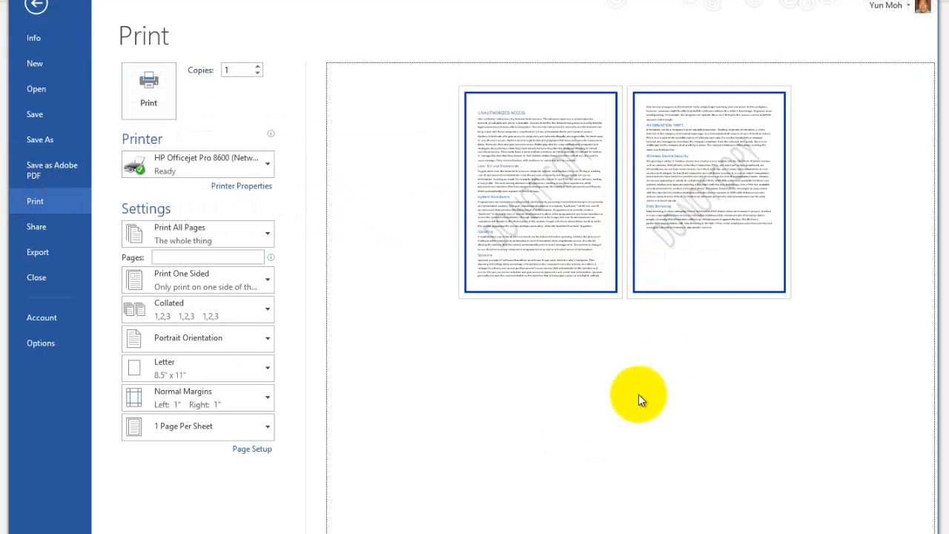
left_click(37, 8)
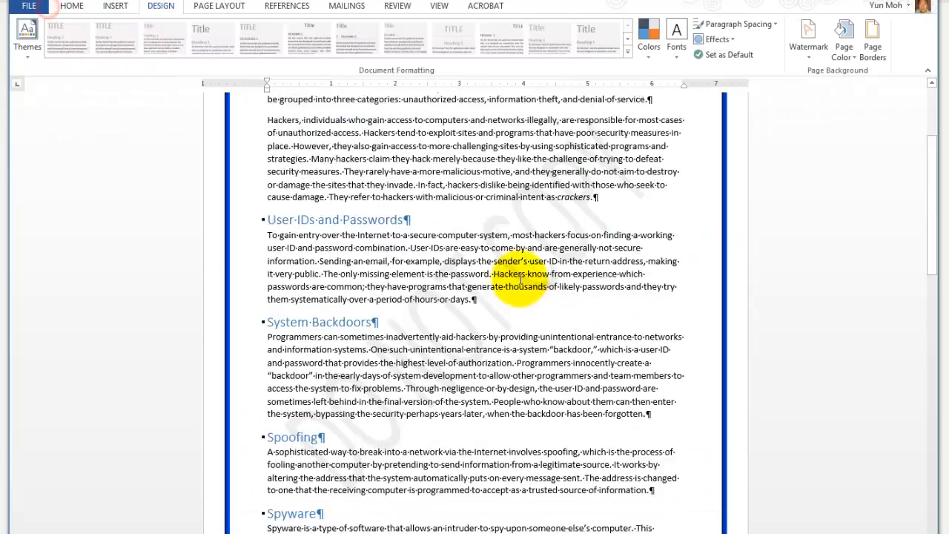
scroll(522, 278, "up", 4)
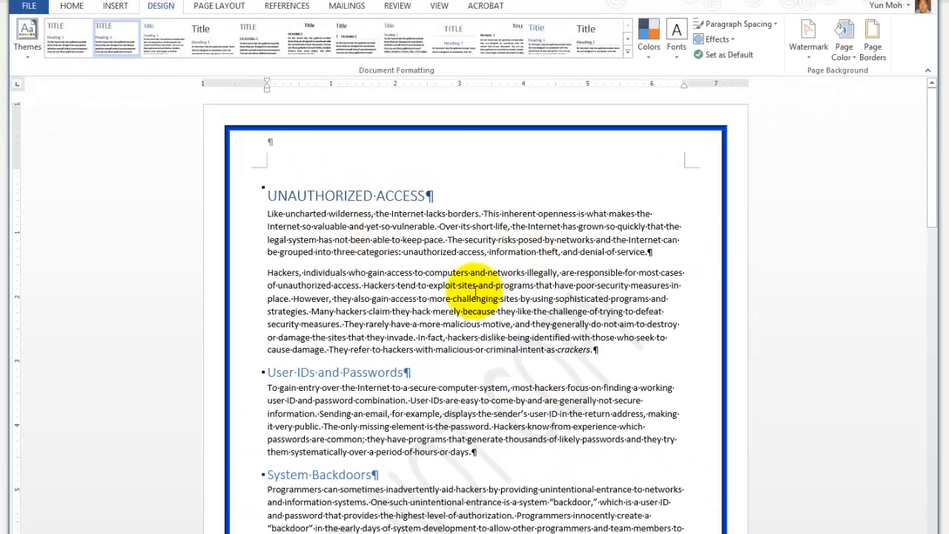
left_click(475, 291)
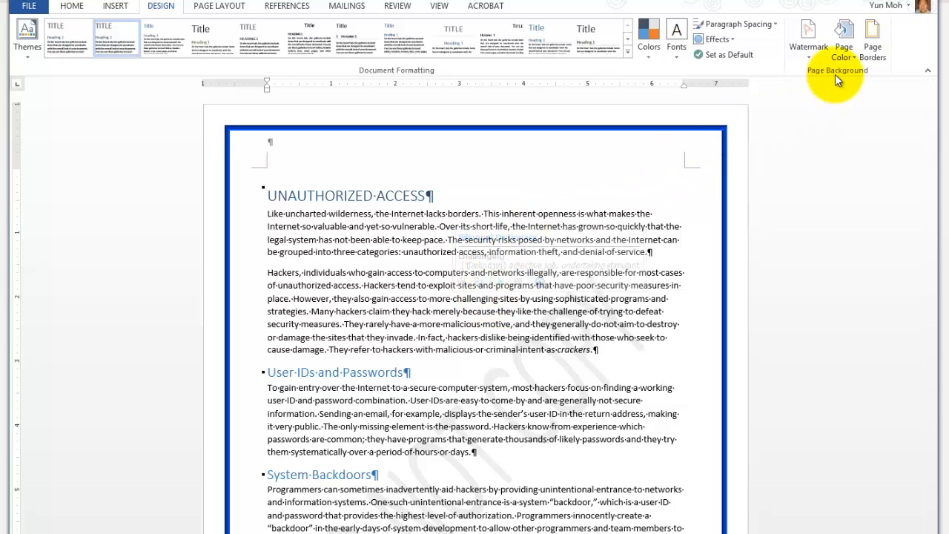
- Replace the line page border with the wavy ribbon art border at 20 pt width on the whole document
left_click(874, 54)
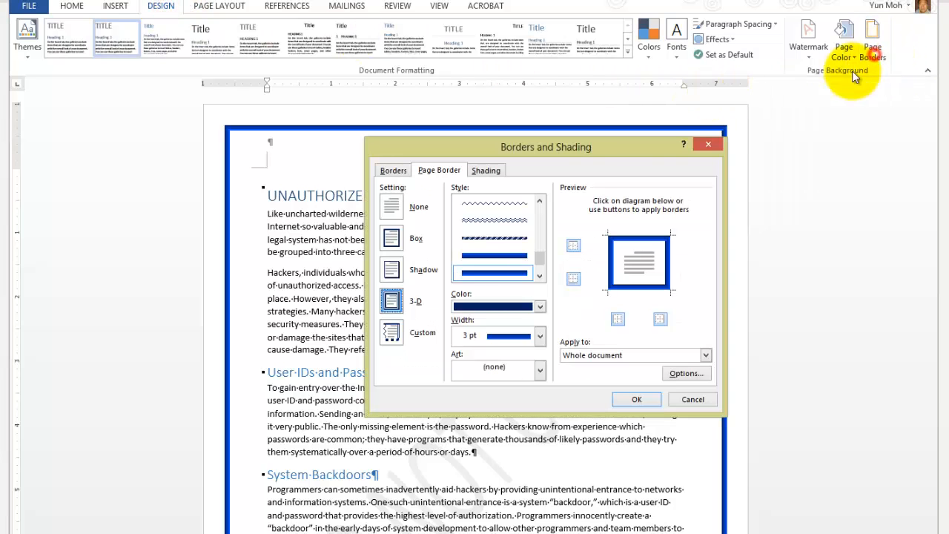
left_click(478, 371)
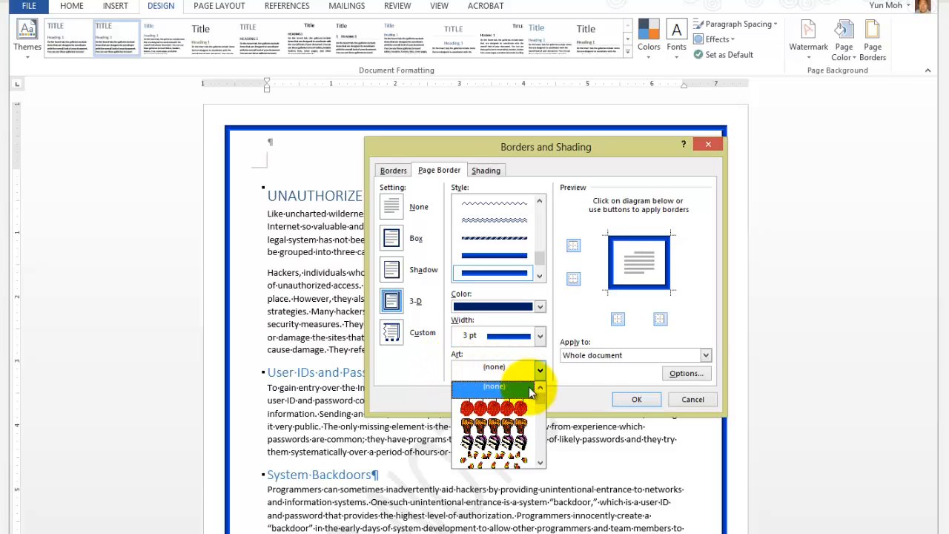
left_click(541, 465)
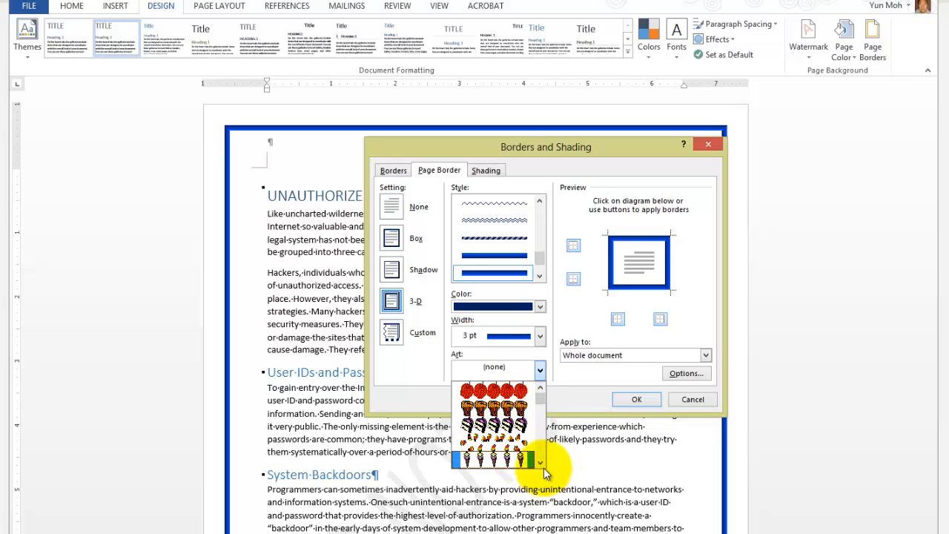
left_click(541, 463)
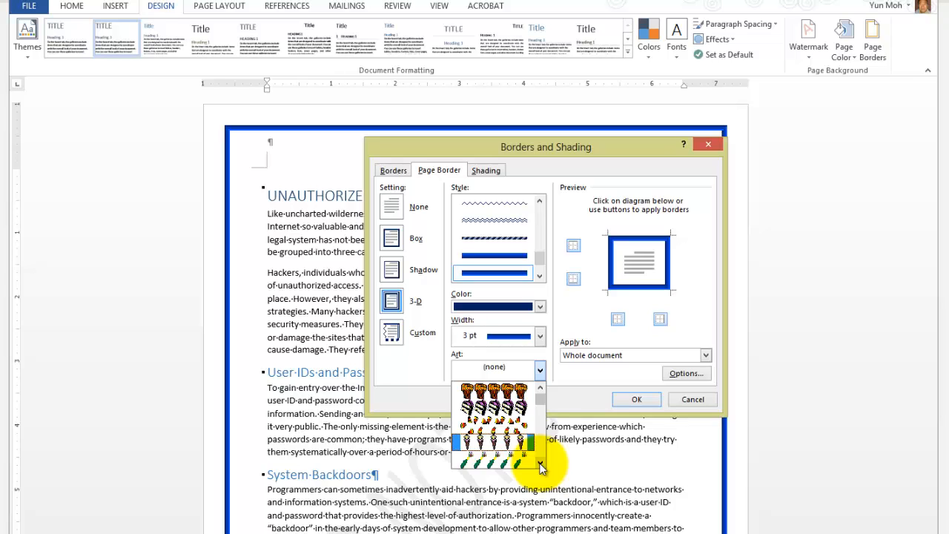
left_click(540, 464)
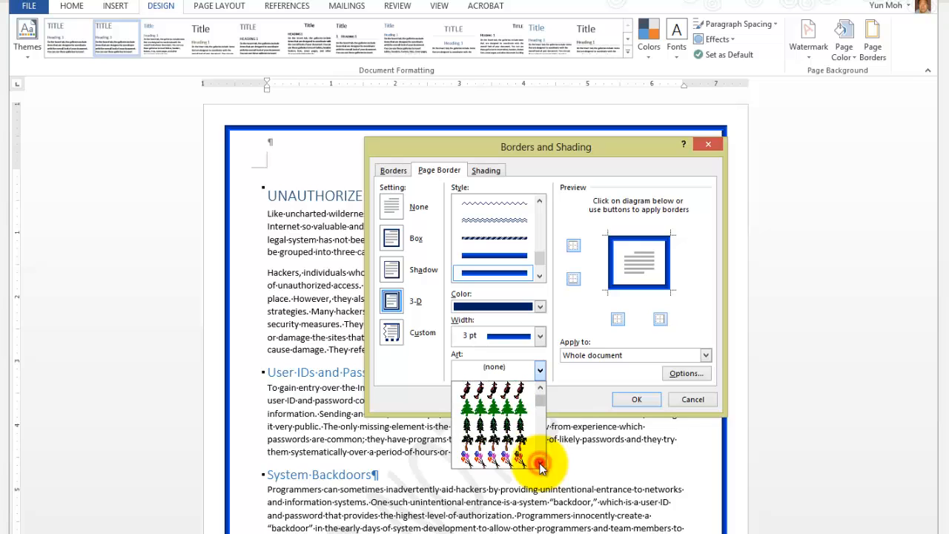
left_click_drag(540, 466, 540, 466)
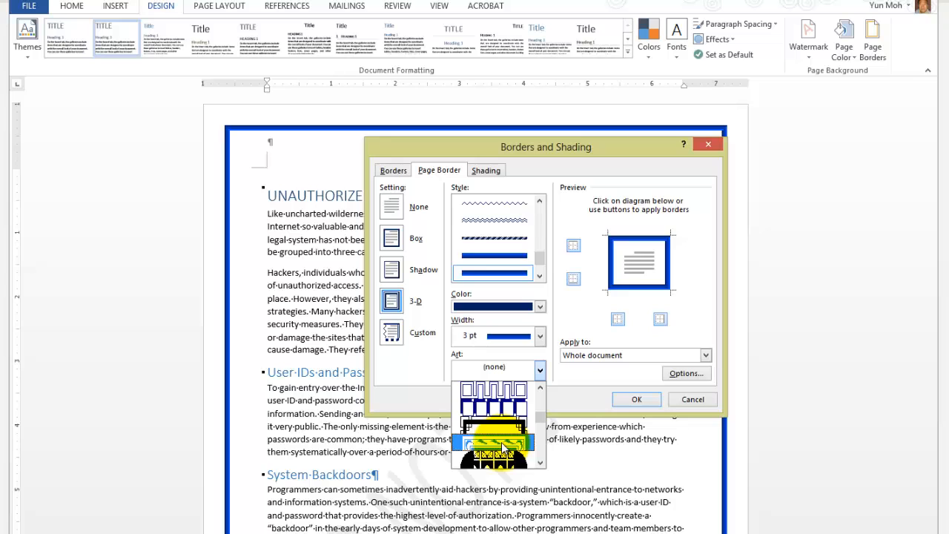
left_click(503, 443)
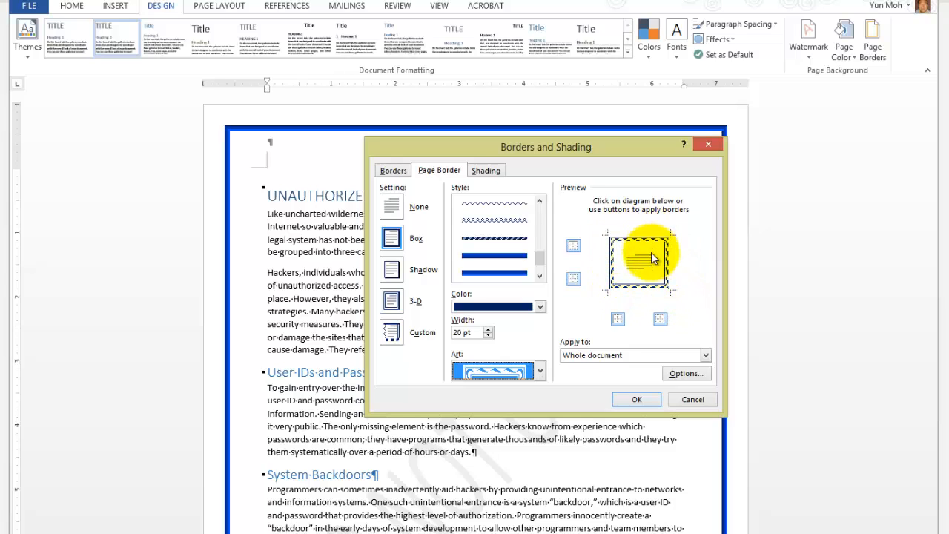
left_click(638, 400)
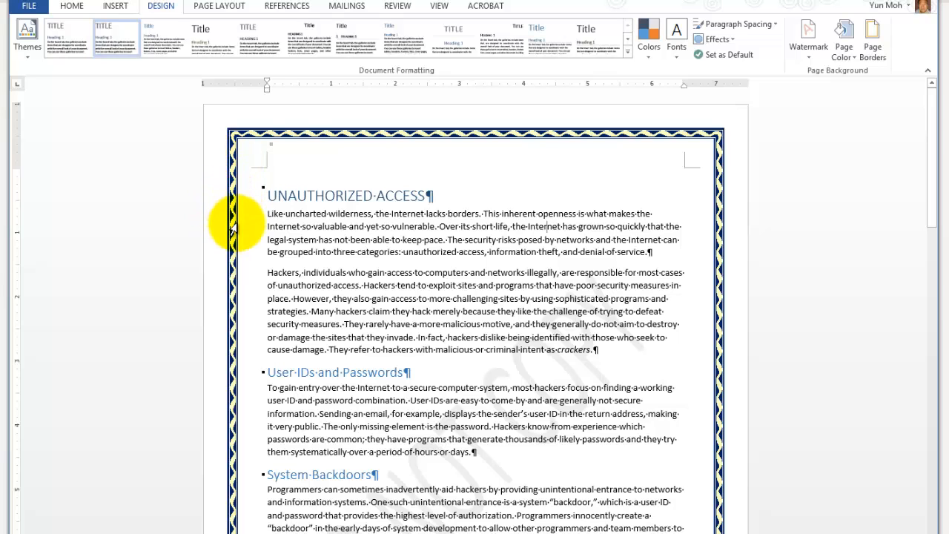
mouse_move(288, 191)
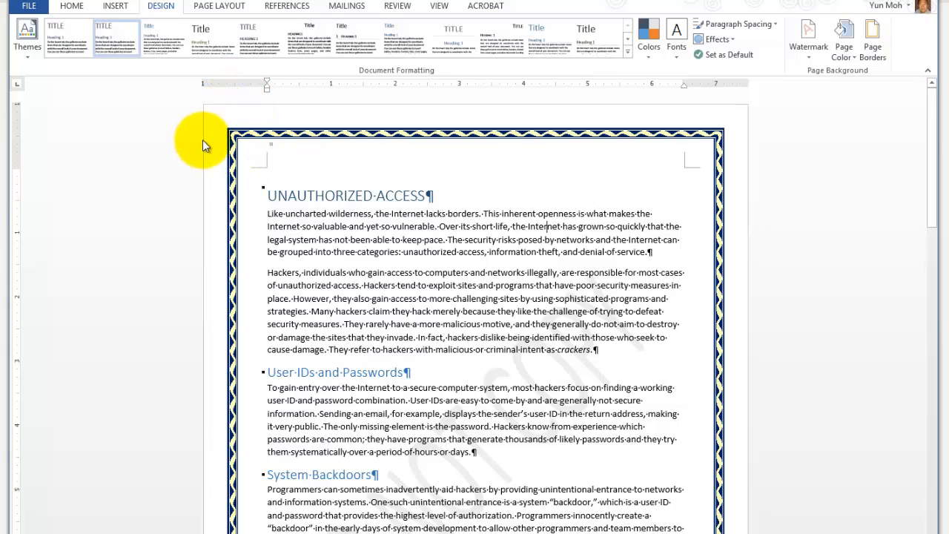
left_click(202, 190)
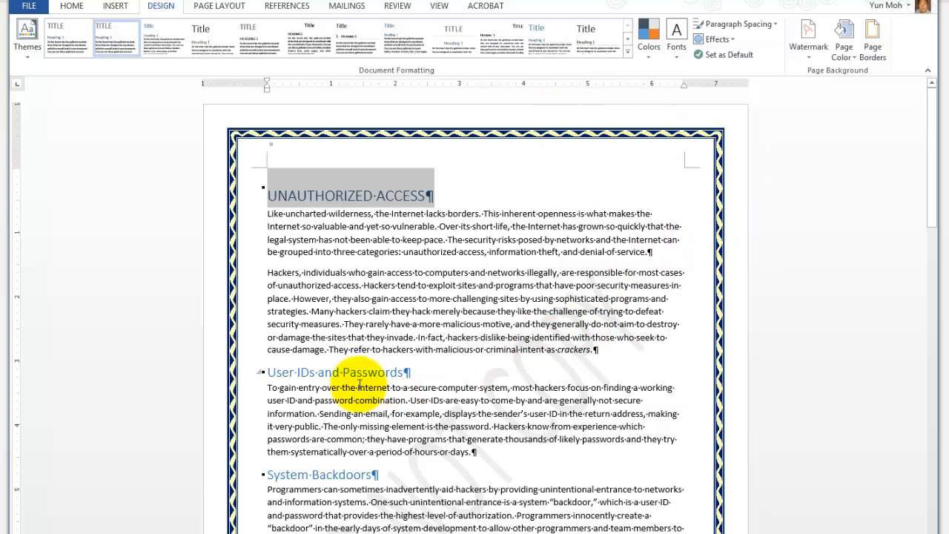
mouse_move(317, 309)
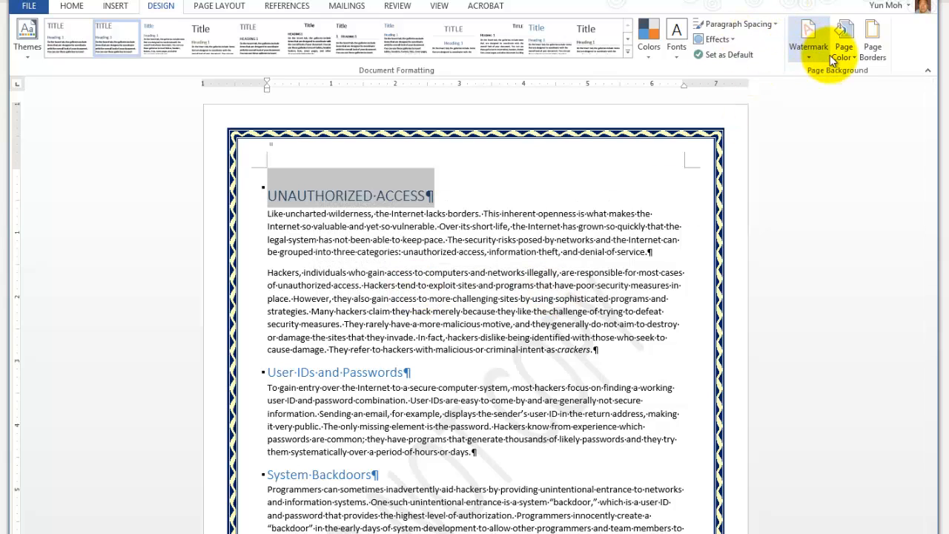
- Set the art page border's top margin to 31 pt from the edge of the page
left_click(871, 51)
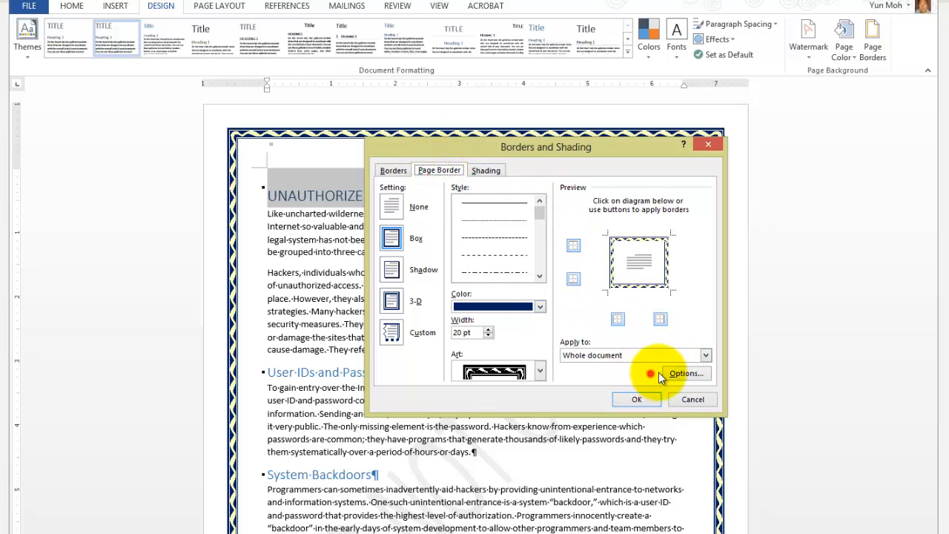
left_click(685, 374)
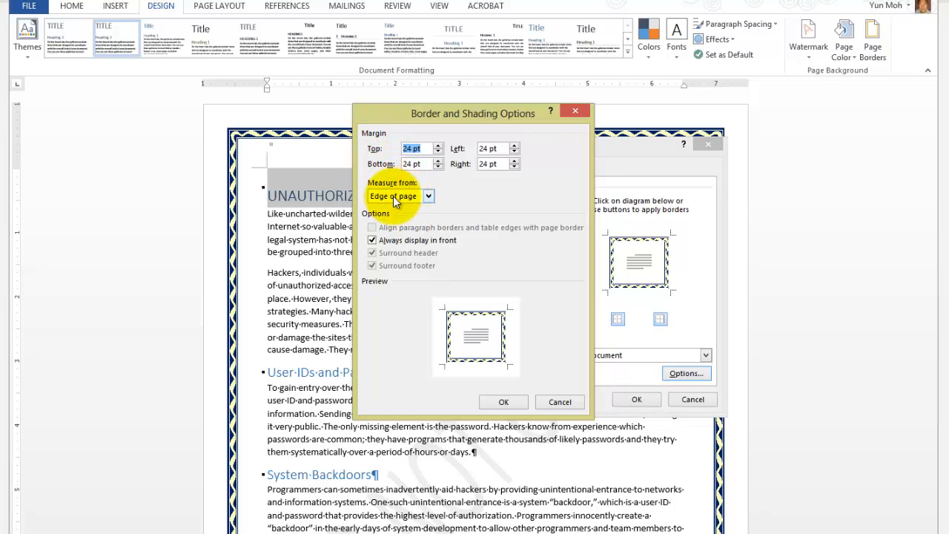
left_click(206, 177)
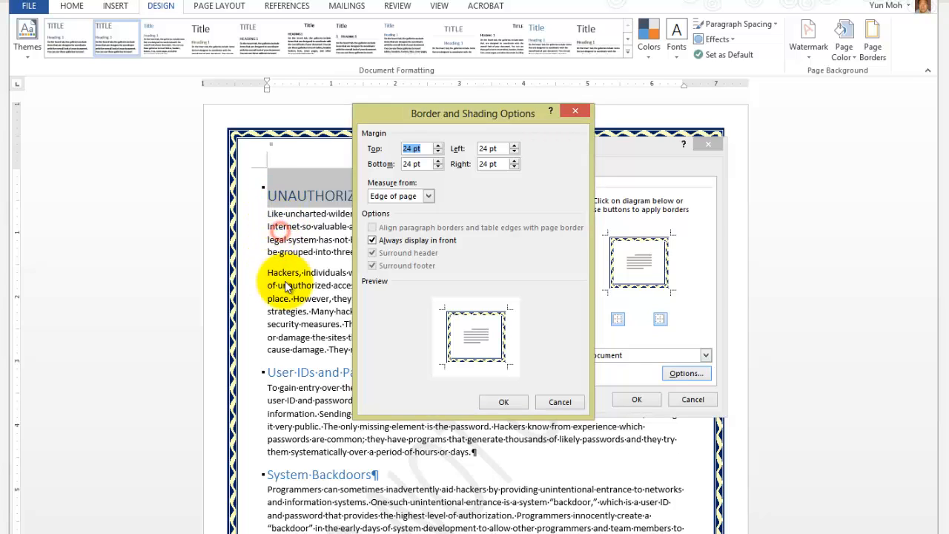
left_click(442, 145)
left_click(442, 145)
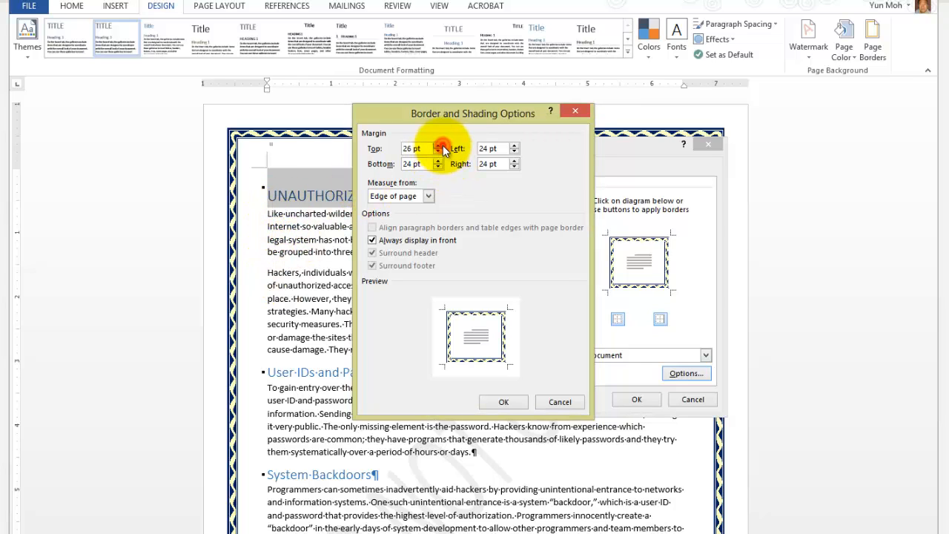
left_click(442, 145)
left_click(443, 146)
left_click(442, 145)
left_click(442, 146)
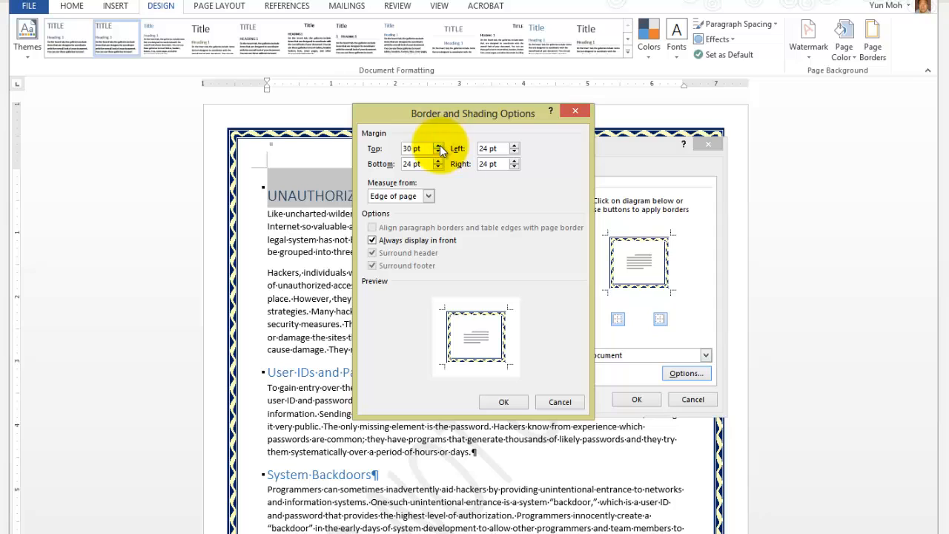
left_click(439, 145)
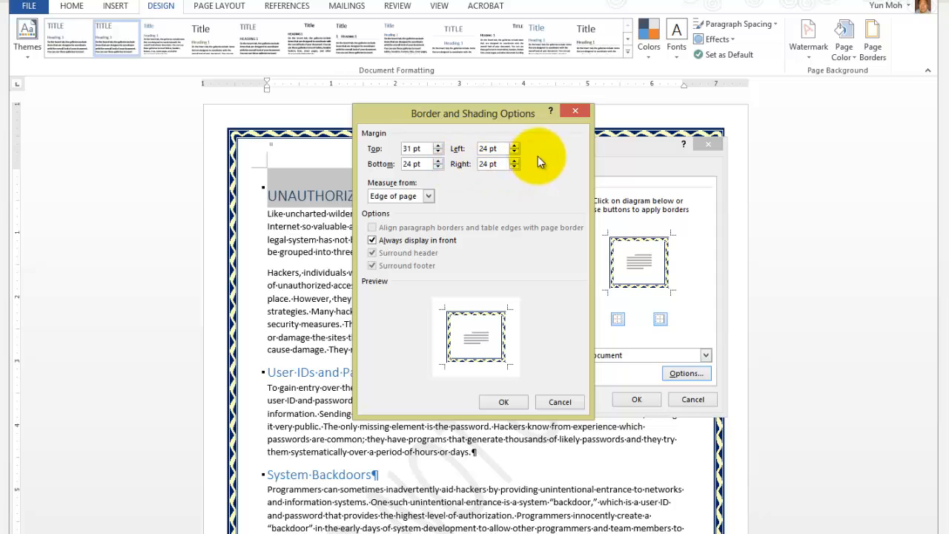
- Set the page border's left margin to 31 pt and apply the border to the whole document
left_click(513, 146)
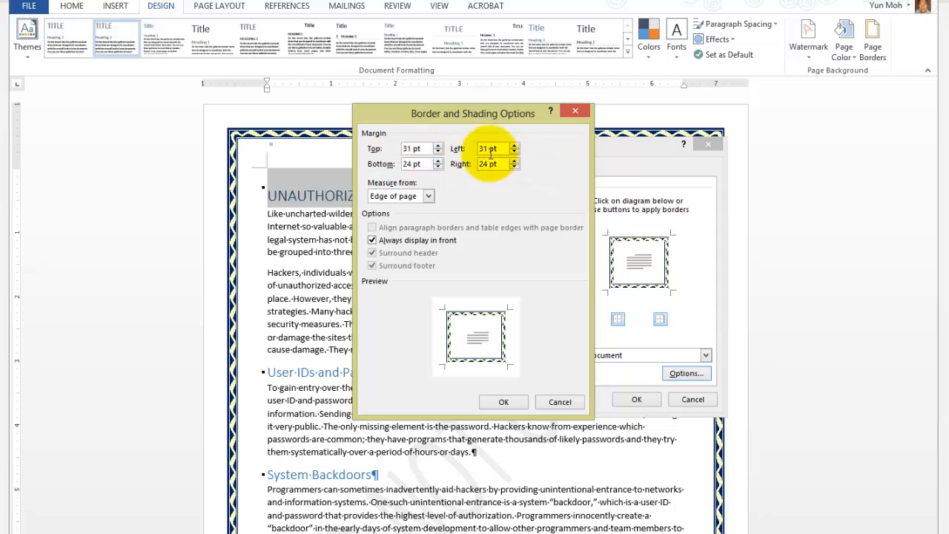
left_click(413, 164)
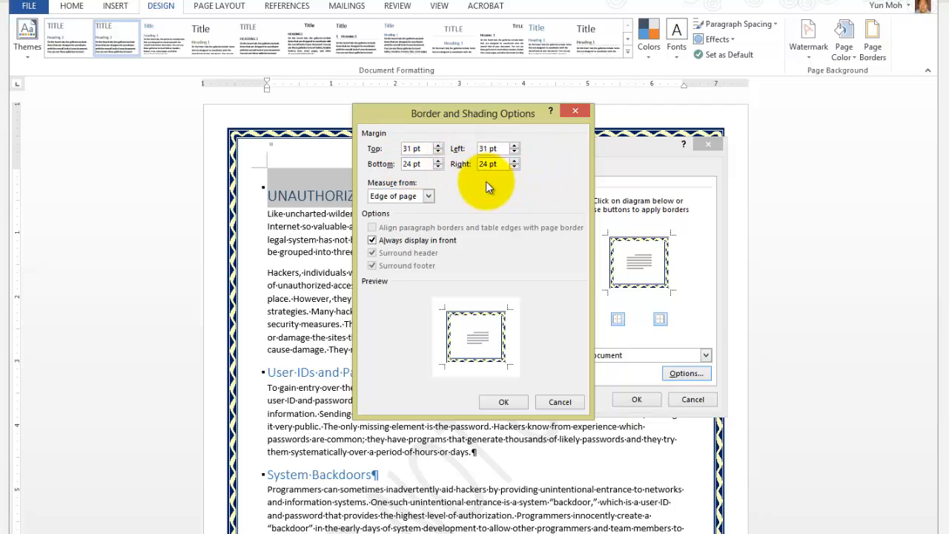
left_click(504, 402)
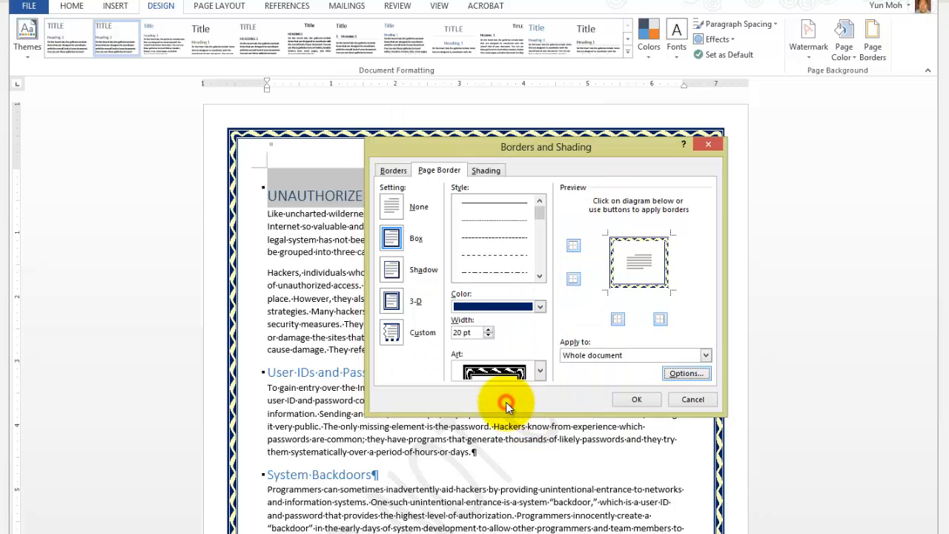
left_click(636, 399)
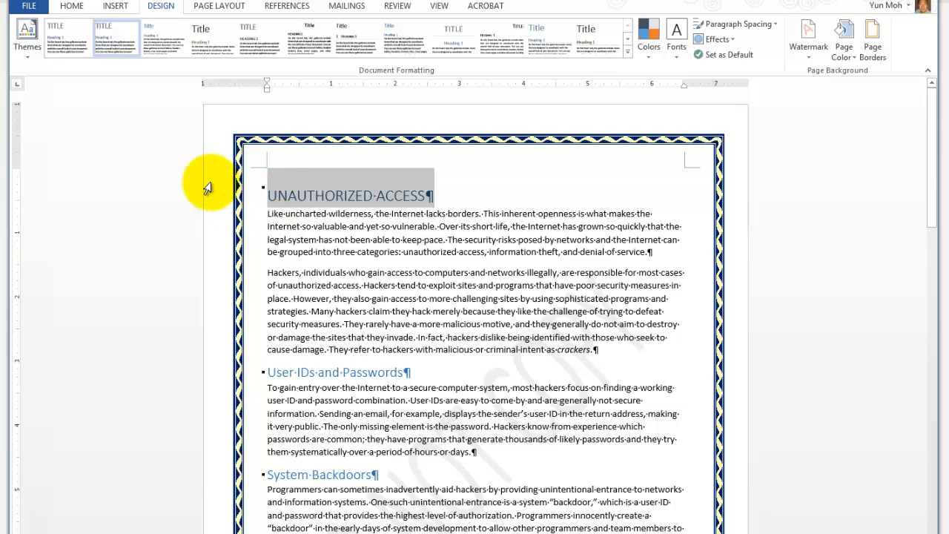
- Undo and redo the page border margin change twice to compare the border's two positions
left_click(720, 213)
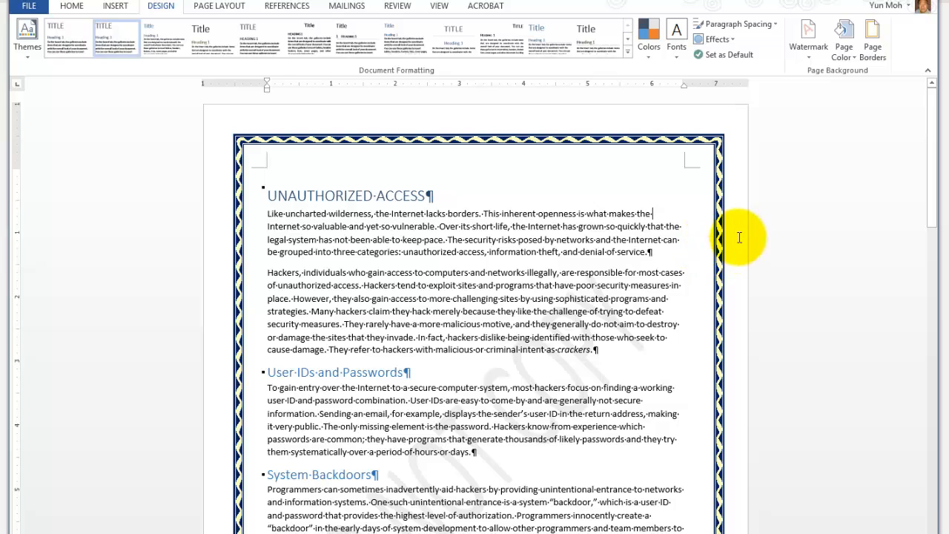
left_click(65, 3)
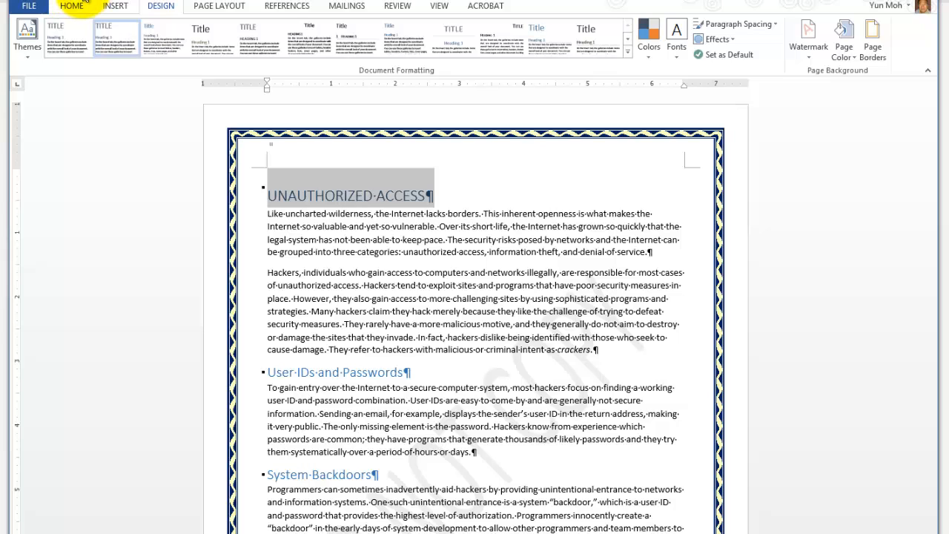
left_click(83, 3)
left_click(65, 3)
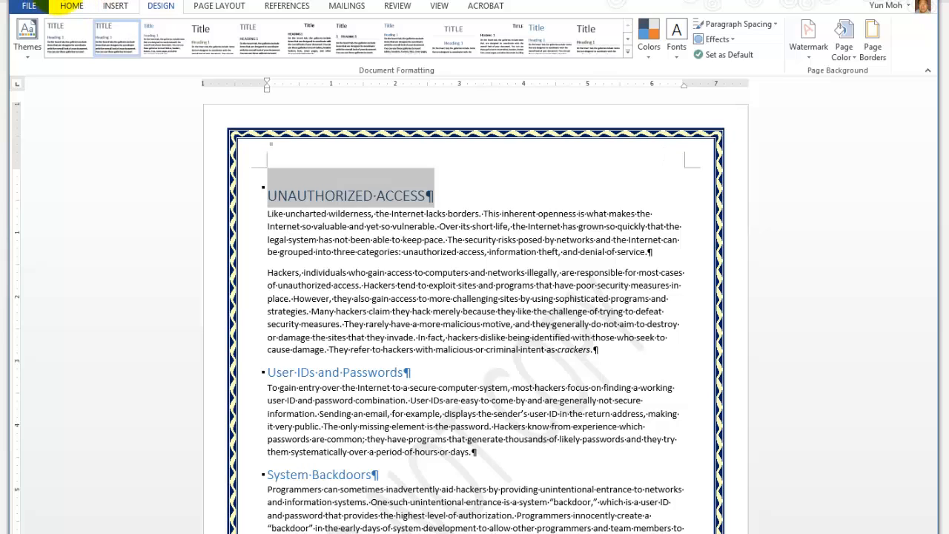
left_click(83, 3)
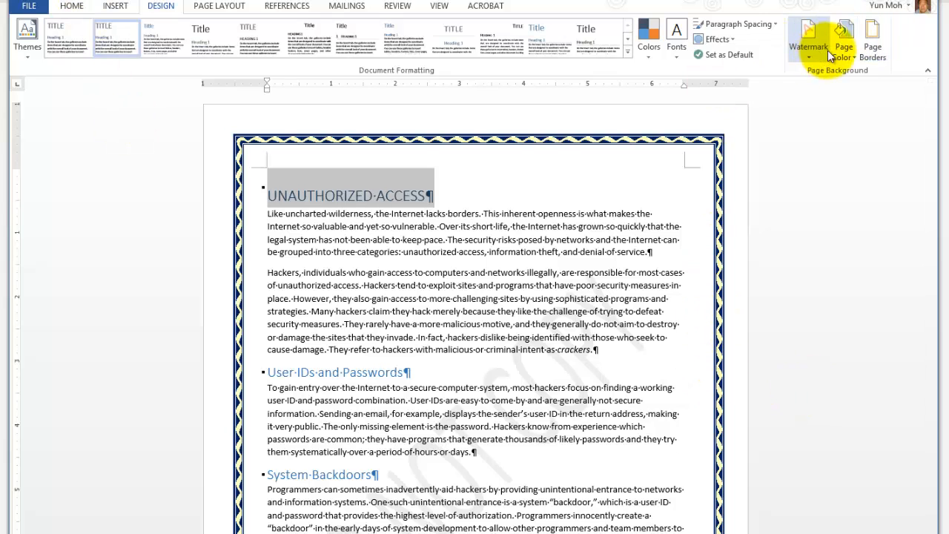
- Set the page border's bottom margin to 31 pt
left_click(873, 38)
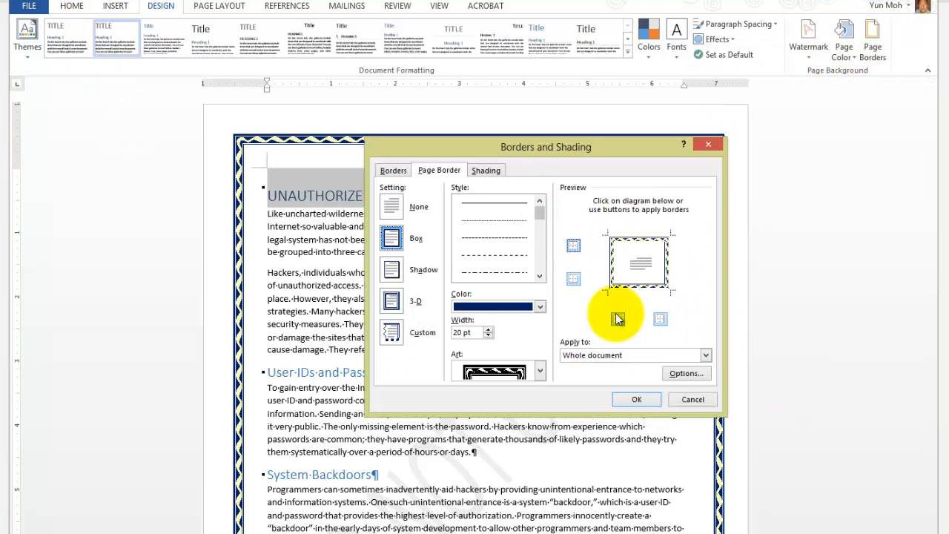
left_click(674, 375)
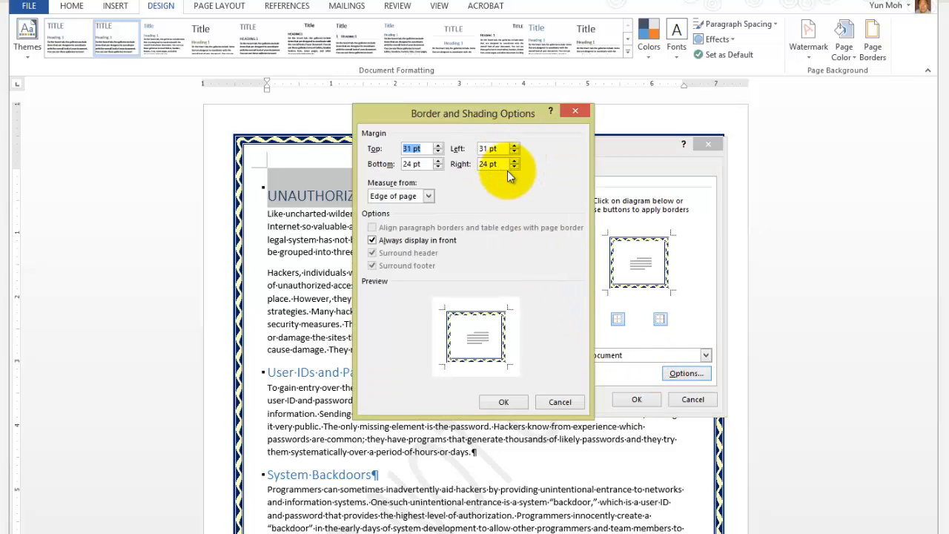
left_click(437, 162)
left_click(437, 161)
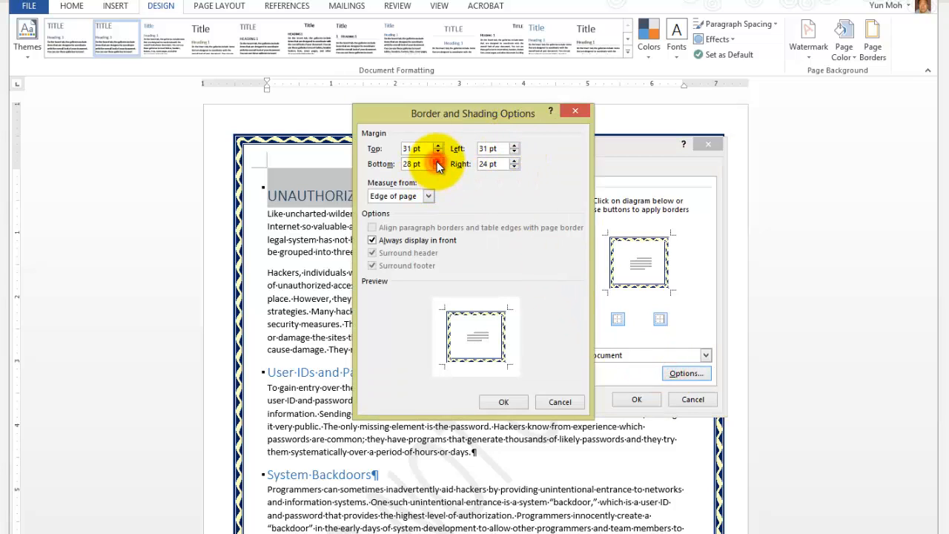
left_click(437, 161)
left_click(438, 162)
left_click(437, 162)
left_click(437, 162)
- Set the page border's right margin to 31 pt and apply the border to the whole document
left_click(514, 161)
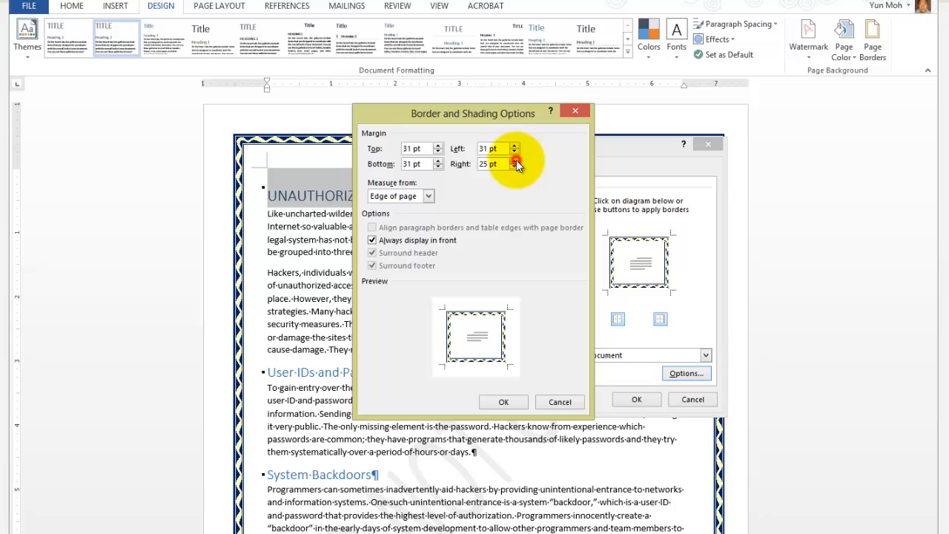
left_click(514, 161)
left_click(514, 161)
left_click(514, 160)
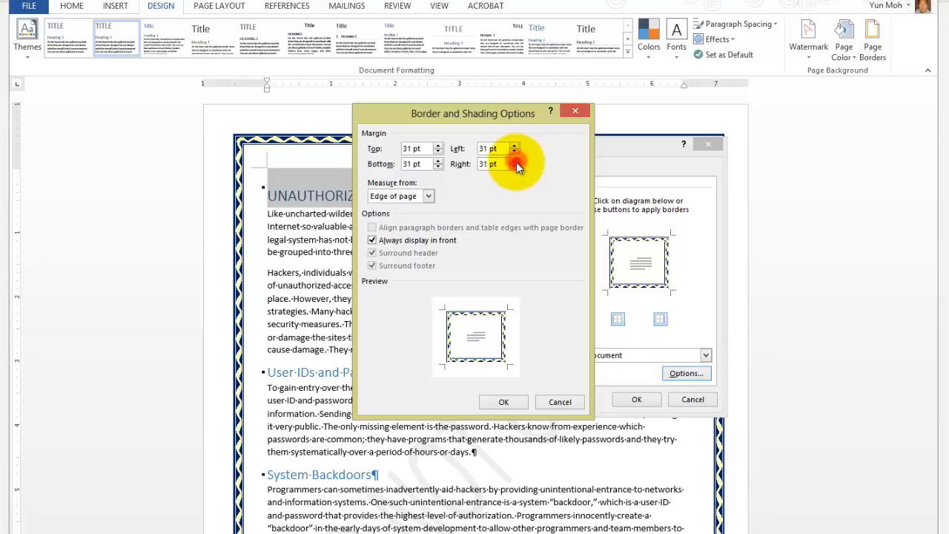
left_click(504, 401)
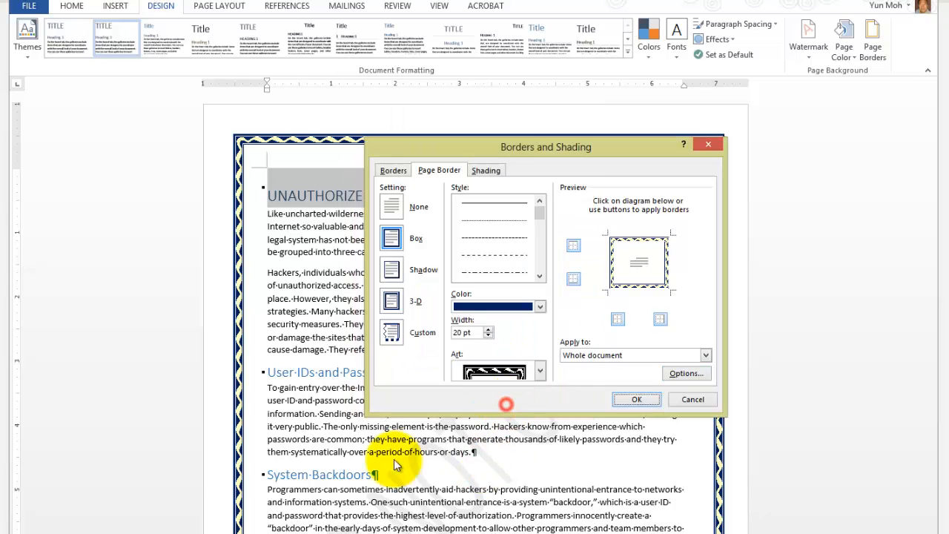
left_click(636, 400)
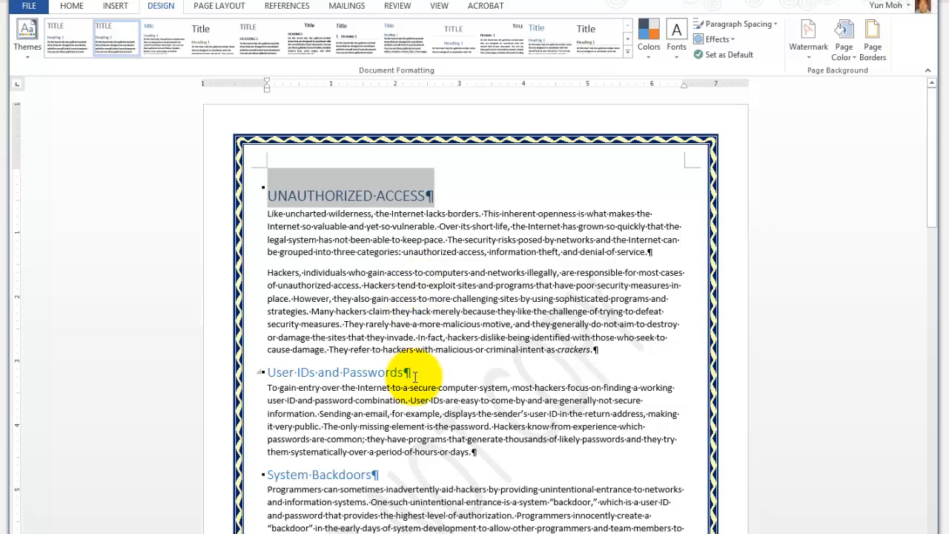
- Replace the art page border with a thick 3 pt shaded line style in the standard dark blue color
left_click(873, 44)
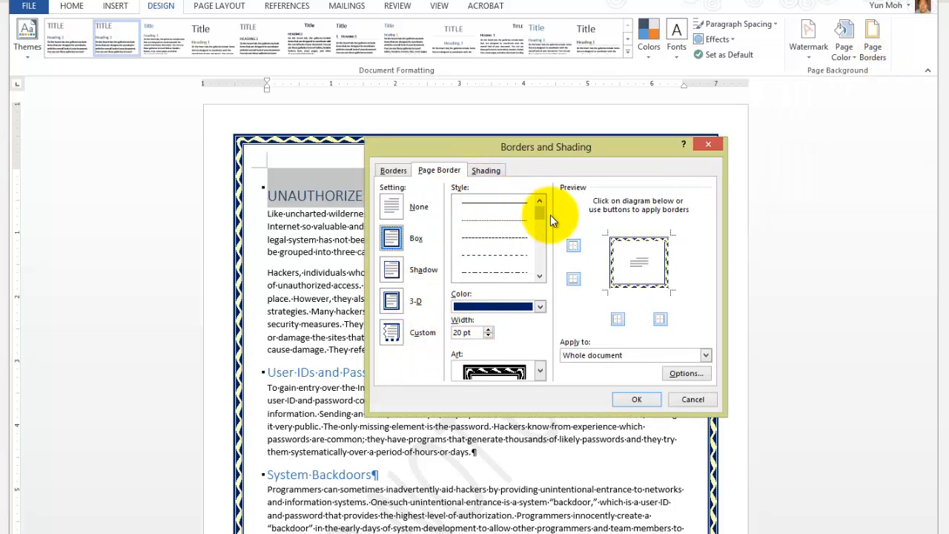
left_click_drag(540, 214, 537, 278)
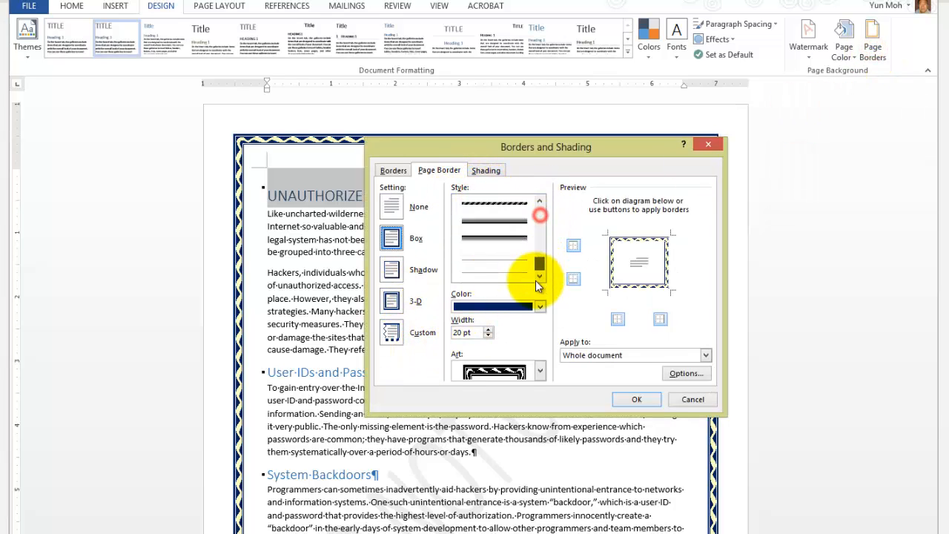
left_click(496, 238)
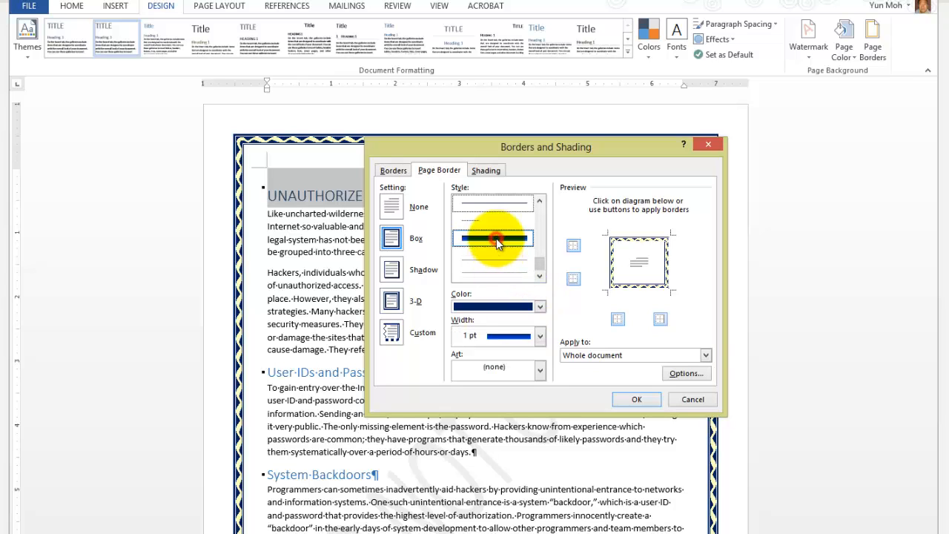
left_click(541, 308)
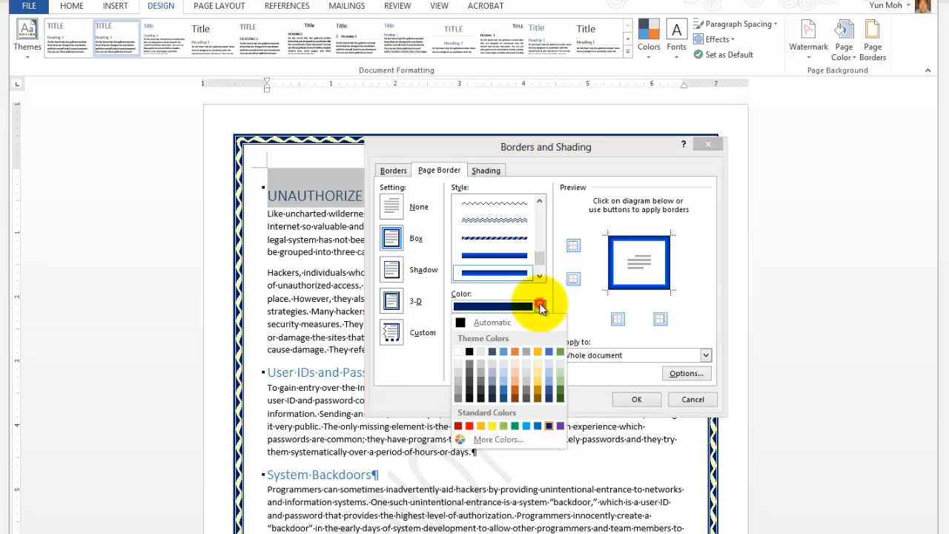
left_click(549, 427)
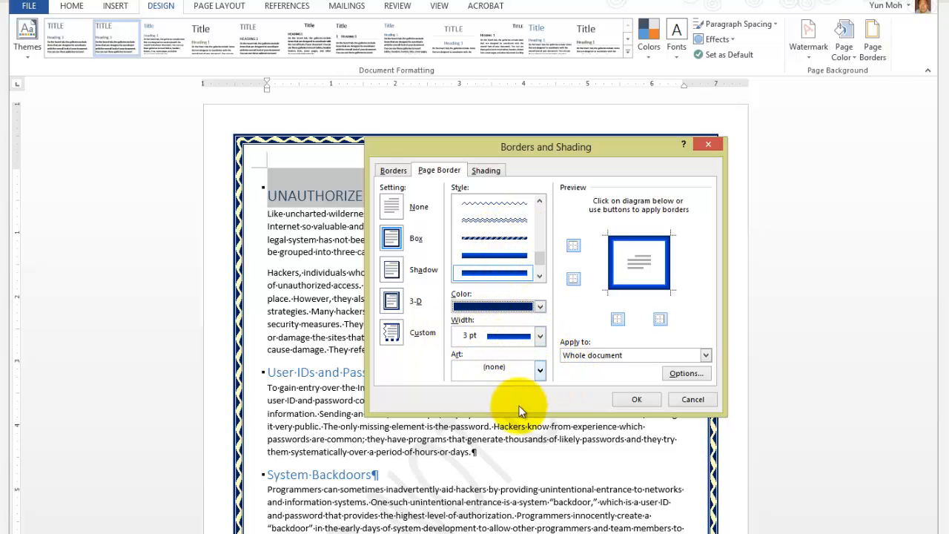
- Change the page border margins so they are measured from the text
left_click(686, 374)
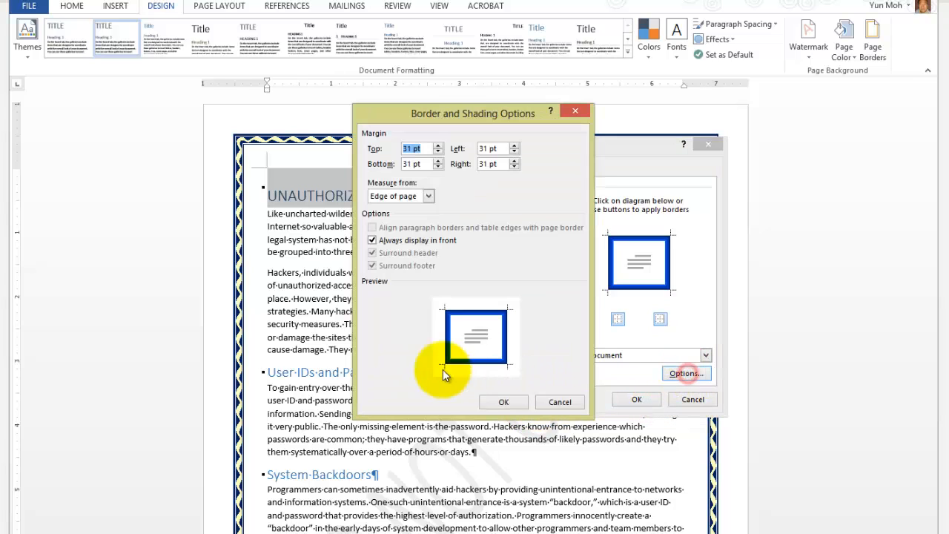
left_click(423, 196)
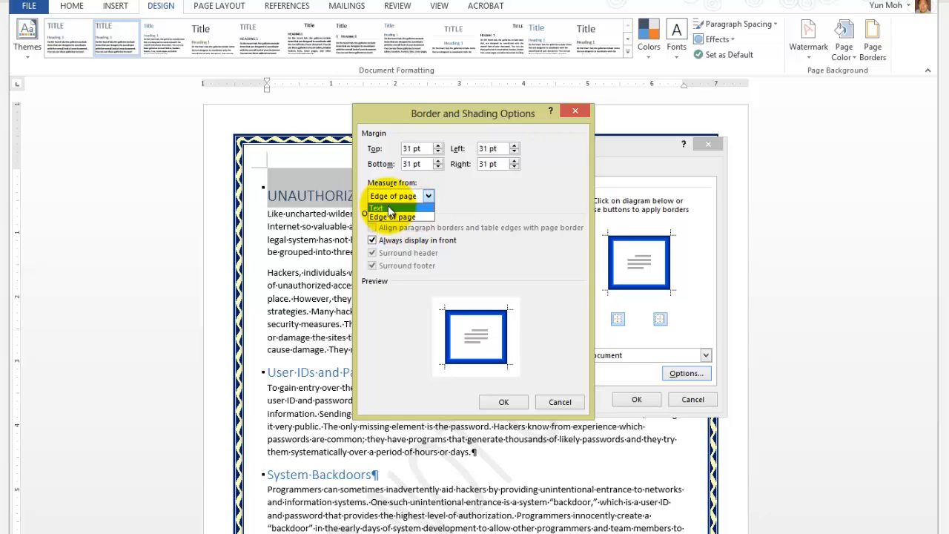
left_click(390, 208)
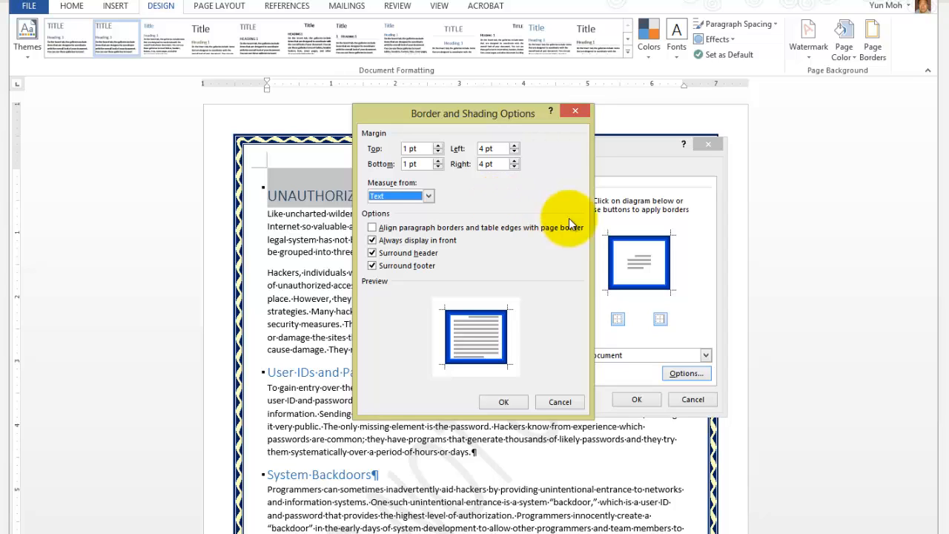
- Set the page border's top margin to 10 pt from the text
left_click(438, 147)
left_click(438, 147)
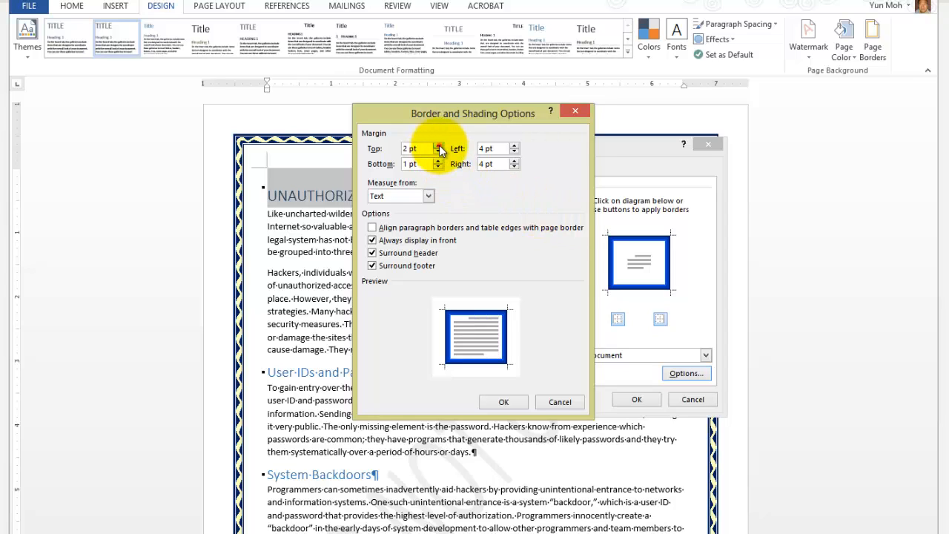
left_click(438, 146)
left_click(439, 147)
left_click(438, 146)
left_click(438, 146)
left_click(438, 146)
left_click(438, 146)
left_click(439, 146)
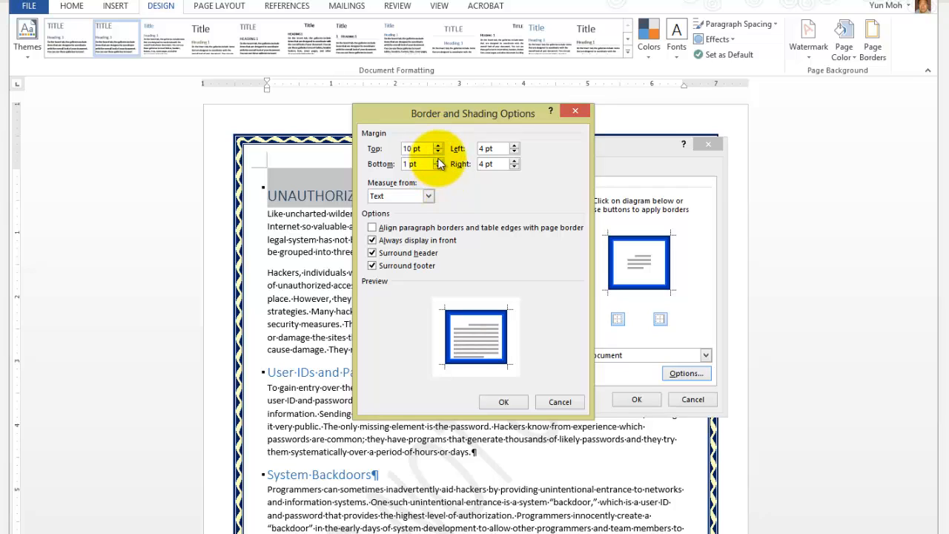
- Set the page border's bottom margin to 10 pt from the text
left_click(438, 161)
left_click(438, 160)
left_click(439, 161)
left_click(439, 161)
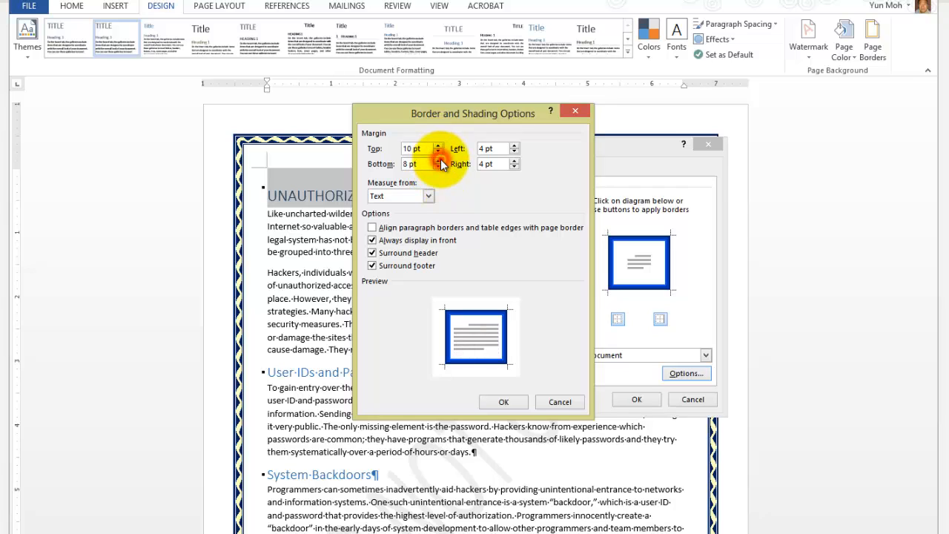
left_click(440, 159)
left_click(441, 159)
- Set the page border's left margin to 14 pt from the text
left_click(514, 146)
left_click(513, 146)
left_click(514, 146)
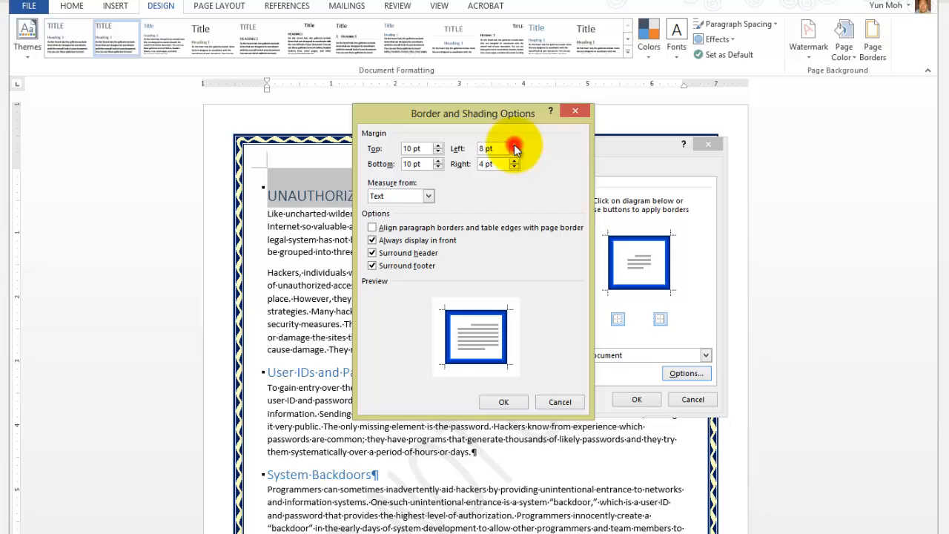
left_click(514, 146)
left_click(514, 146)
left_click(514, 146)
left_click(514, 146)
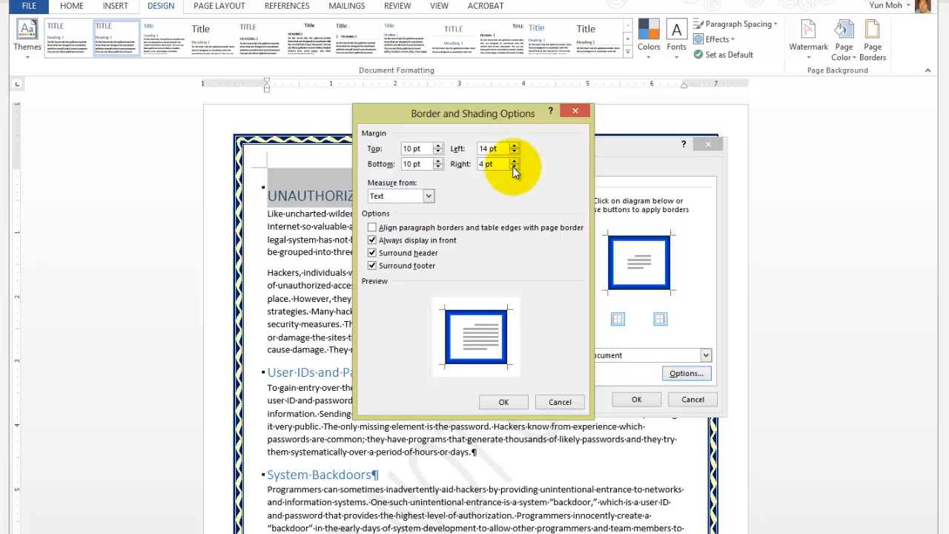
- Set the page border's right margin to 14 pt from the text
left_click(514, 161)
left_click(514, 161)
left_click(514, 161)
left_click(514, 161)
left_click(514, 161)
left_click(514, 161)
left_click(513, 161)
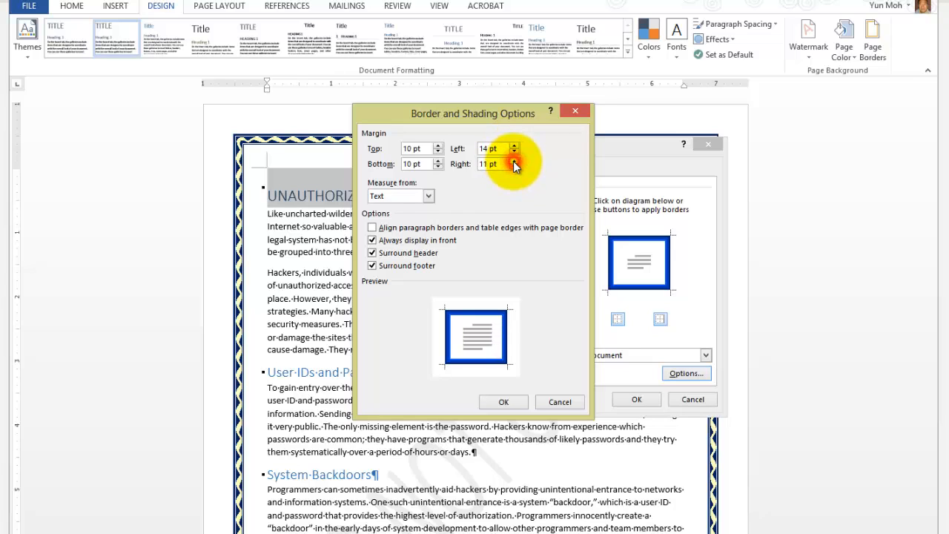
left_click(514, 161)
left_click(514, 161)
left_click(514, 161)
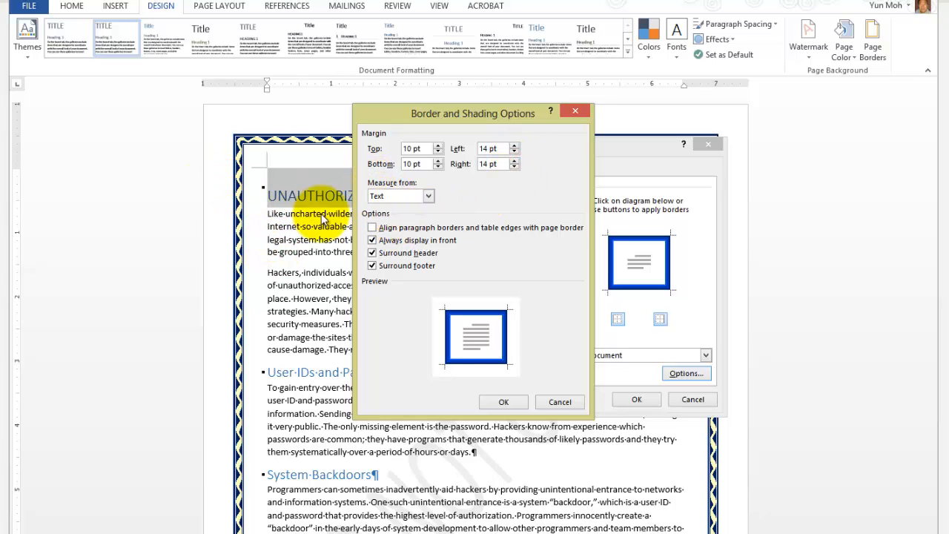
- Reselect Text as the reference from which the page border margins are measured
left_click(427, 196)
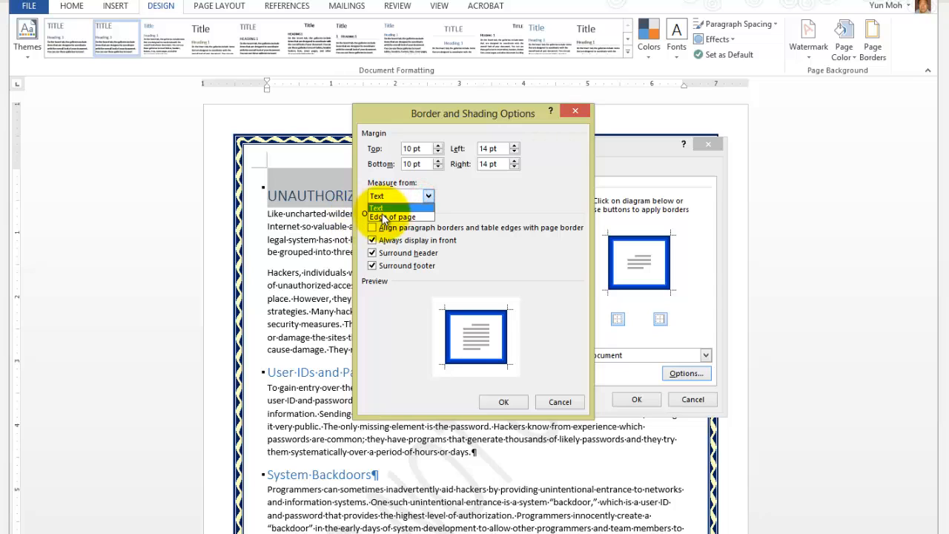
left_click(380, 209)
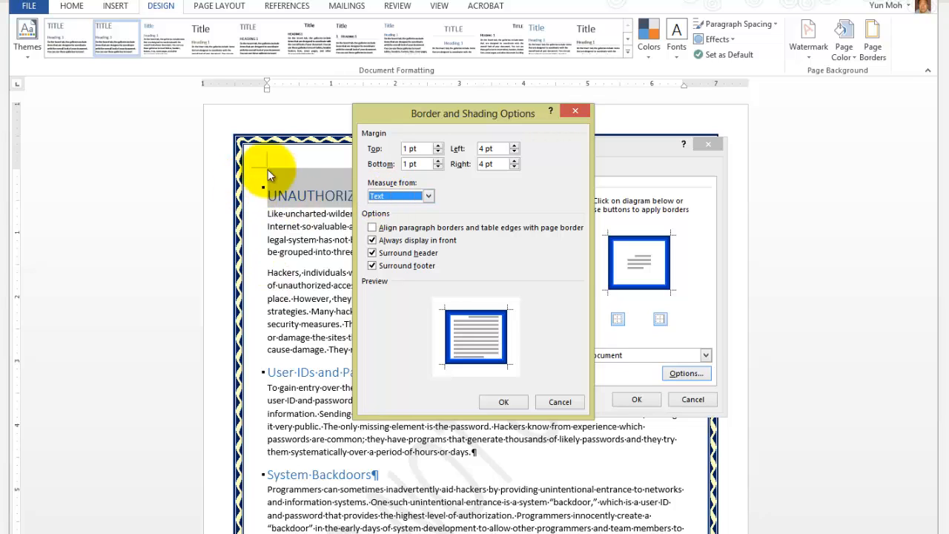
left_click(268, 209)
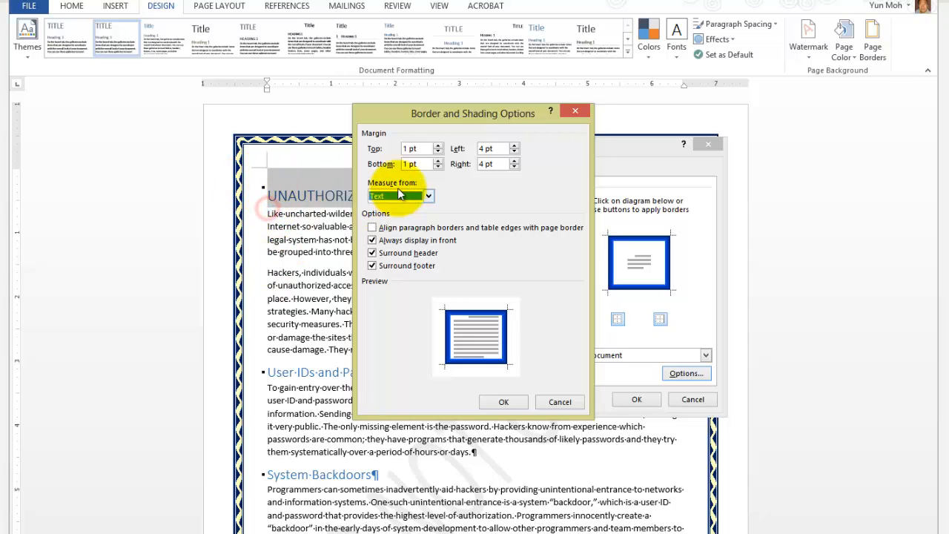
- Set the page border's top margin to 10 pt from the text
left_click(438, 146)
left_click(439, 146)
left_click(439, 147)
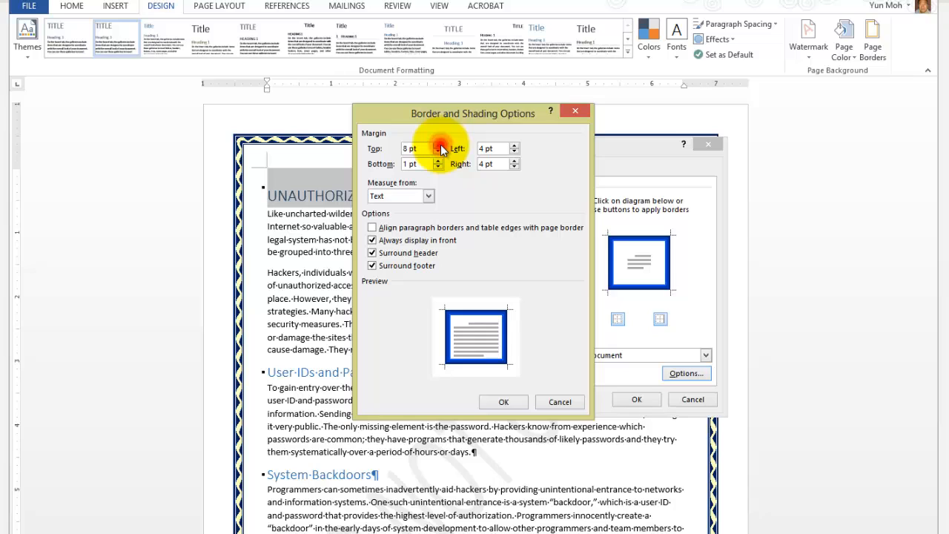
left_click(439, 146)
left_click(438, 146)
left_click(439, 146)
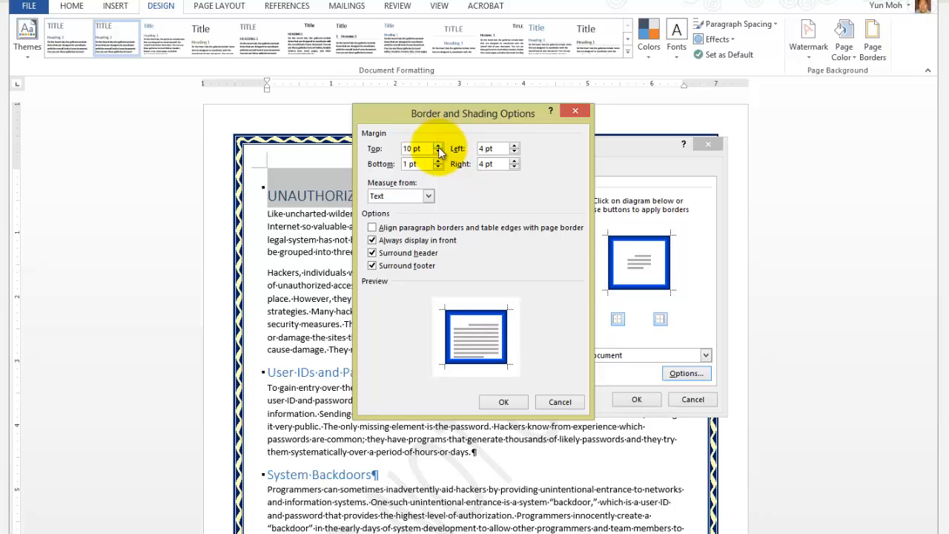
- Set the page border's bottom margin to 10 pt from the text
left_click(437, 161)
left_click(437, 161)
left_click(437, 161)
left_click(437, 161)
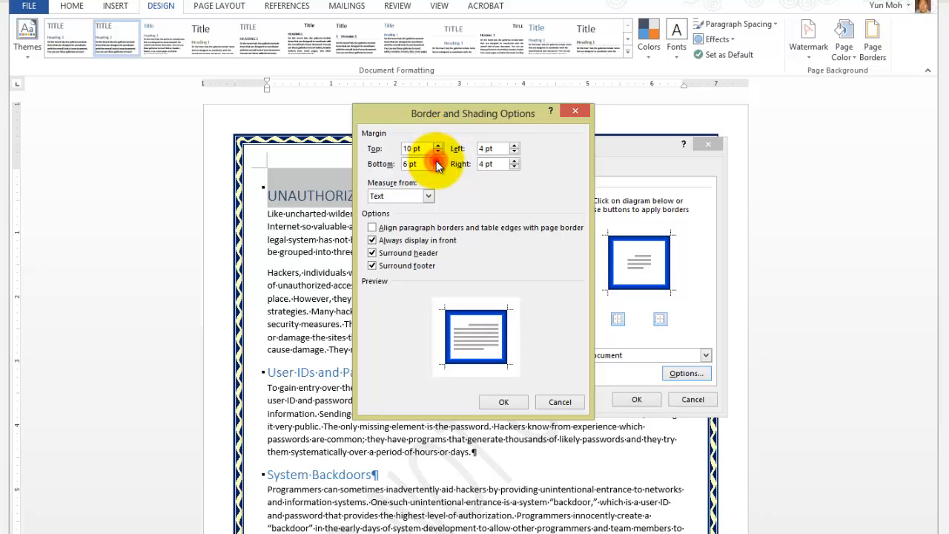
left_click(437, 161)
left_click(438, 161)
left_click(437, 161)
left_click(438, 161)
left_click(437, 161)
- Set the page border's left margin to 14 pt from the text
left_click(515, 147)
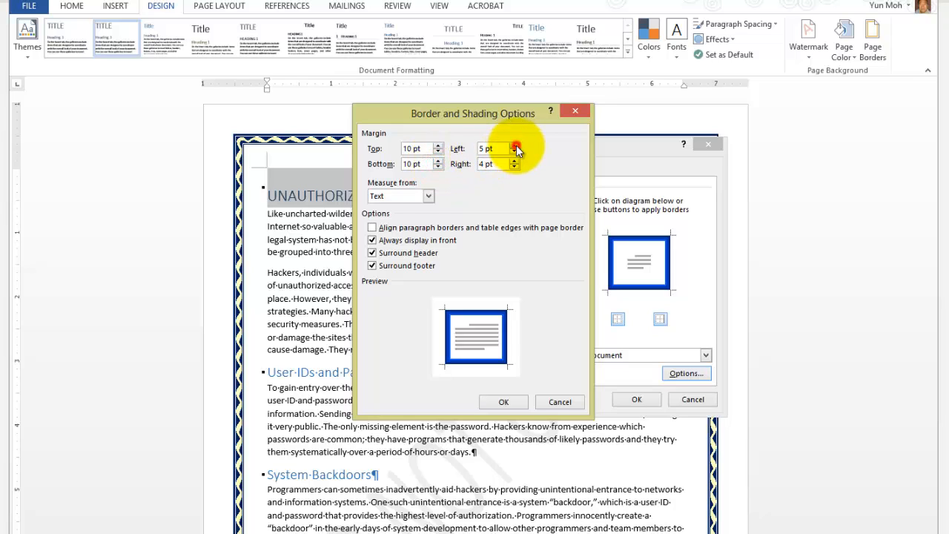
left_click(516, 146)
left_click(516, 147)
left_click(516, 147)
left_click(515, 147)
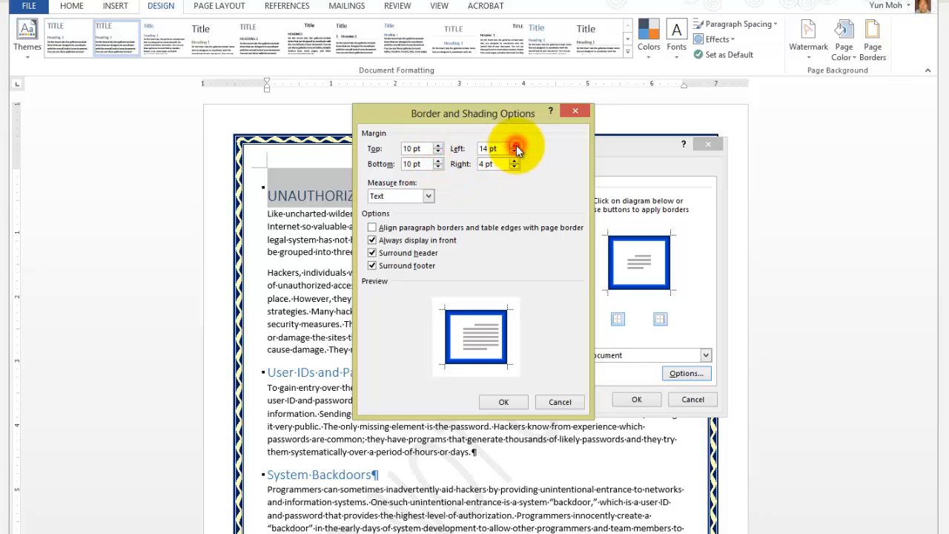
- Set the page border's right margin to 14 pt, matching the left margin
left_click(513, 161)
left_click(514, 160)
left_click(514, 161)
left_click(514, 161)
left_click(514, 161)
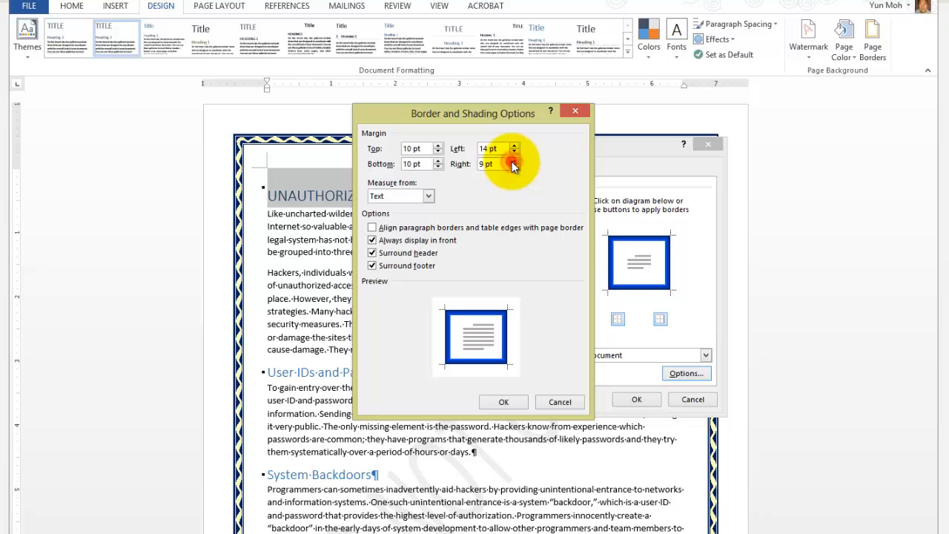
left_click(513, 161)
left_click(513, 160)
left_click(514, 161)
left_click(514, 161)
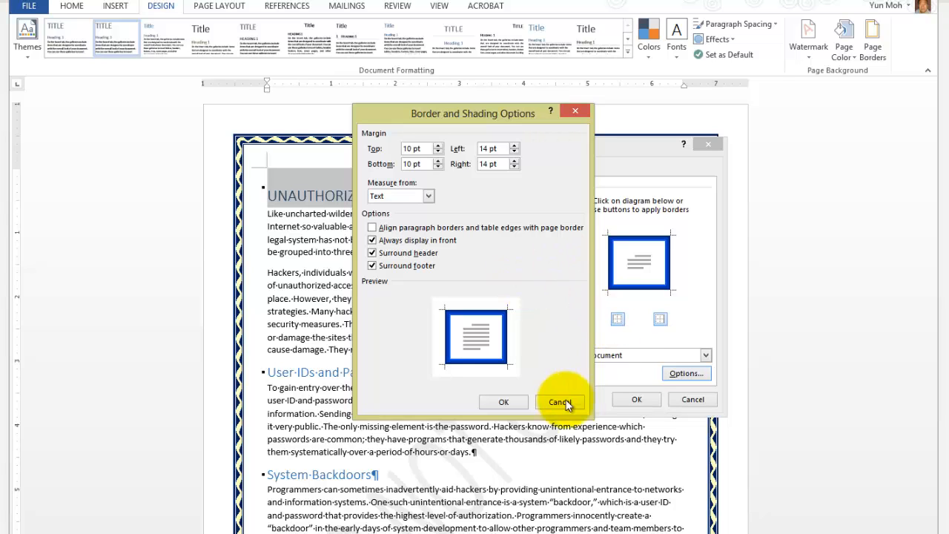
- Apply the page border and its margin options to the whole document, and deselect the UNAUTHORIZED ACCESS heading
left_click(504, 402)
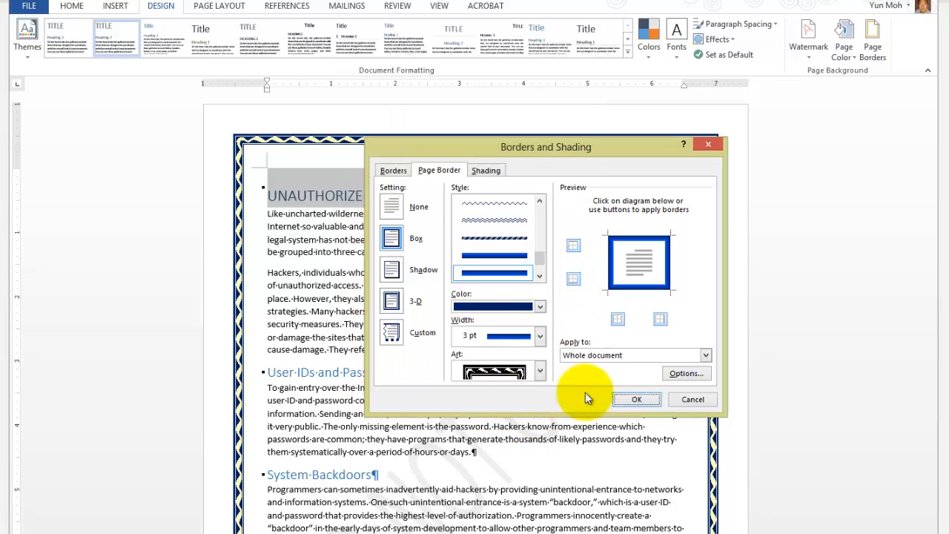
left_click(629, 399)
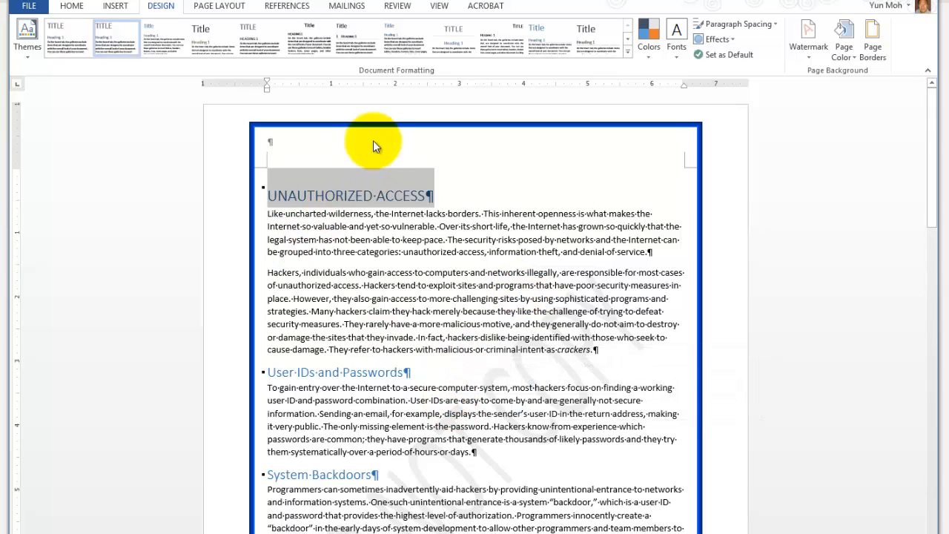
left_click(548, 223)
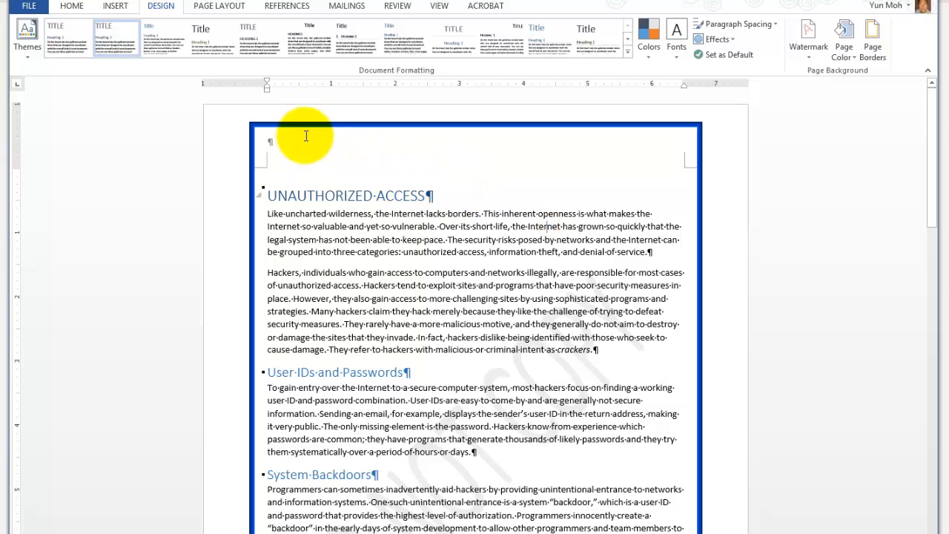